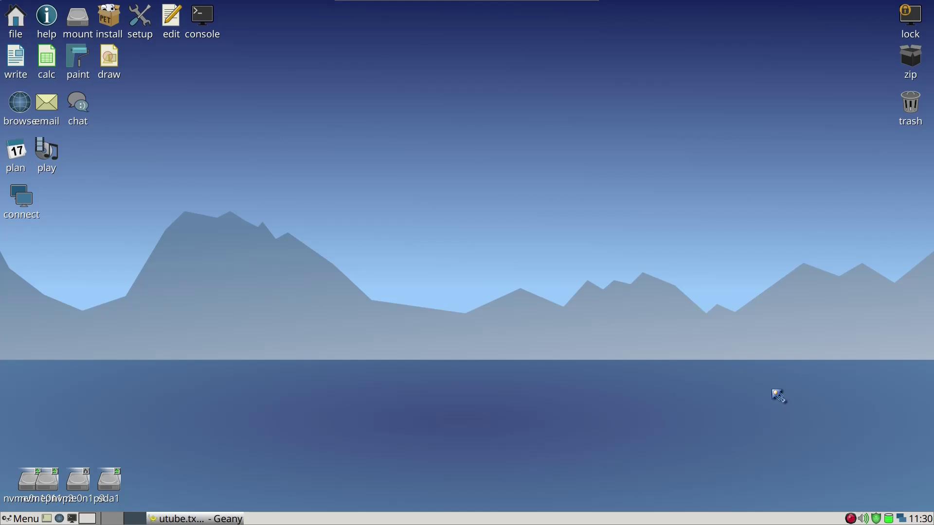
key("alt+Tab")
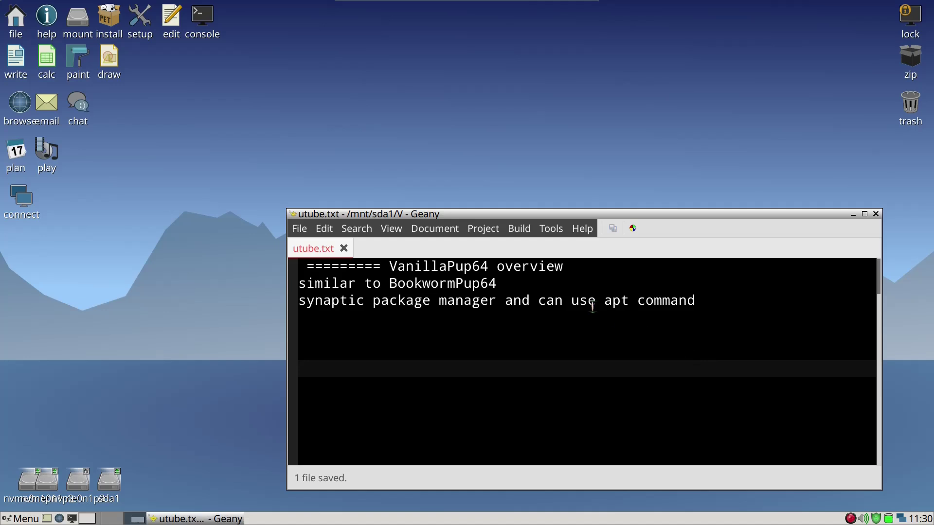
left_click_drag(632, 223, 641, 208)
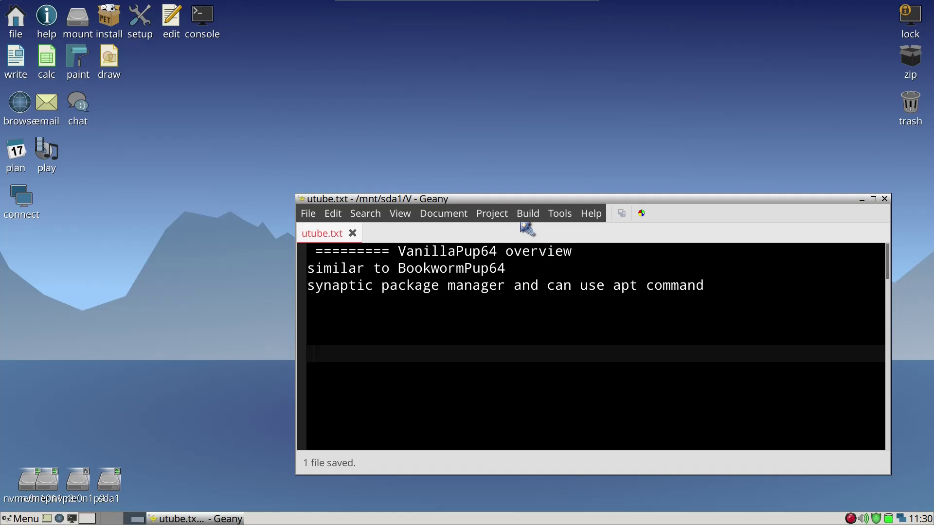
left_click_drag(537, 205, 559, 206)
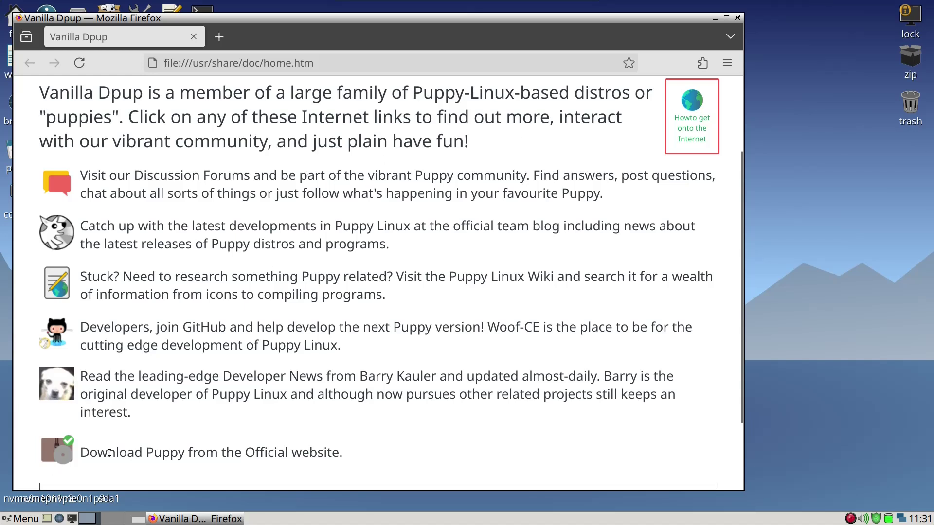
Scroll down the Vanilla Dpup home page to its Puppy community links
scroll(114, 453, "down", 2)
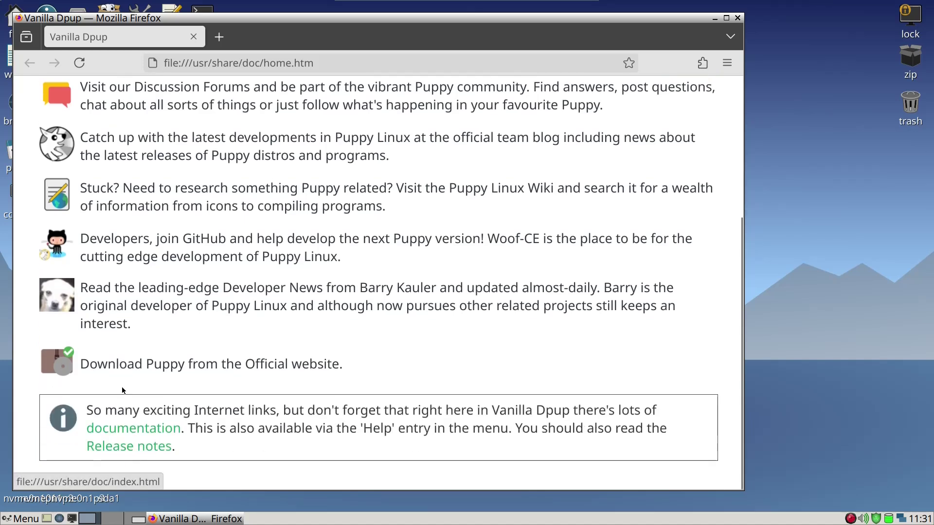
Go from the official download page to the Vanilla Dpup 10.0 Links and Changelog forum topic, scrolling to its downloads
left_click(62, 366)
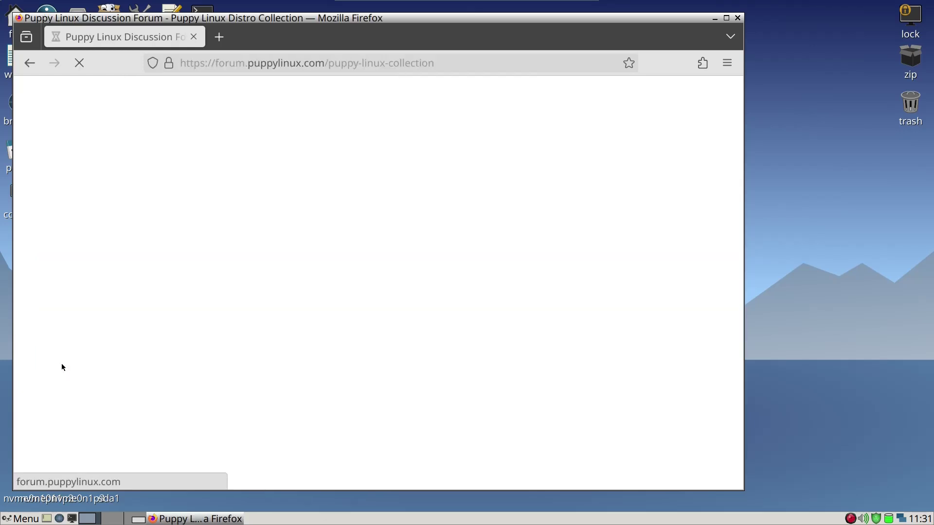
scroll(139, 347, "down", 4)
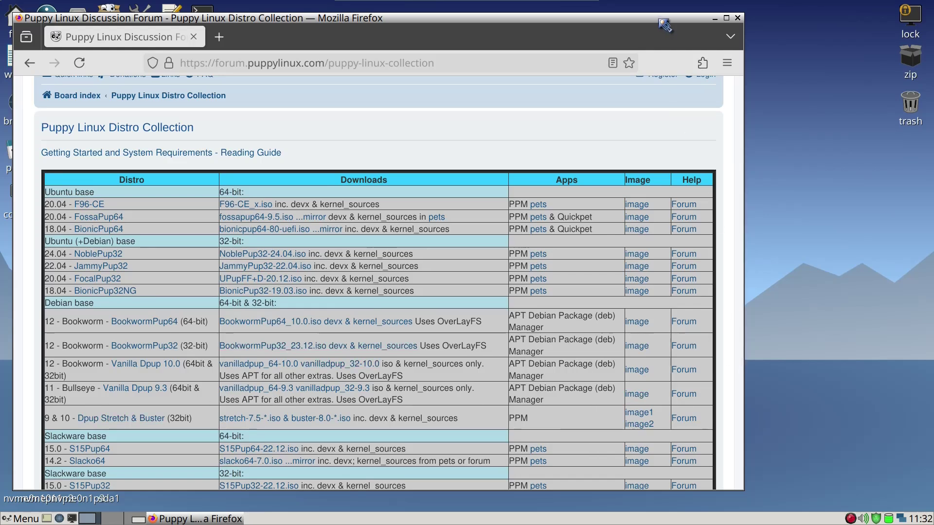
left_click_drag(665, 25, 665, 19)
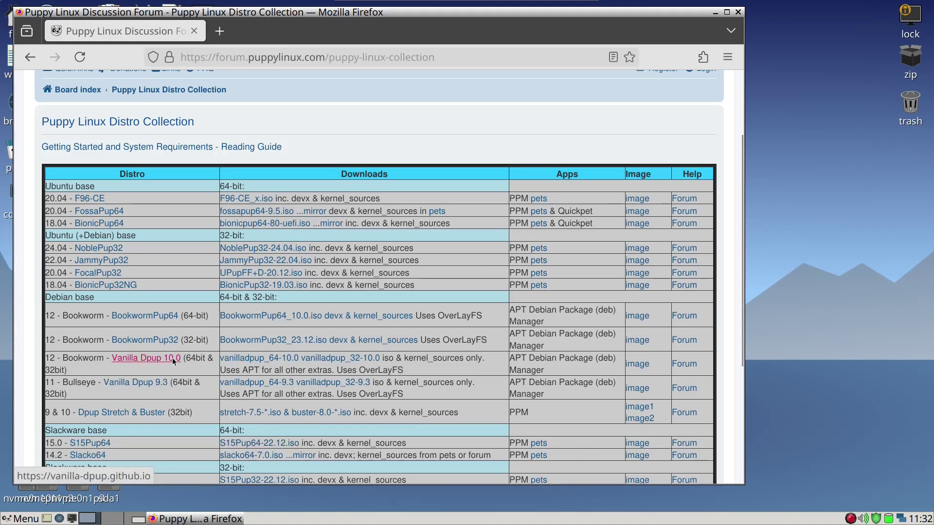
left_click(694, 369)
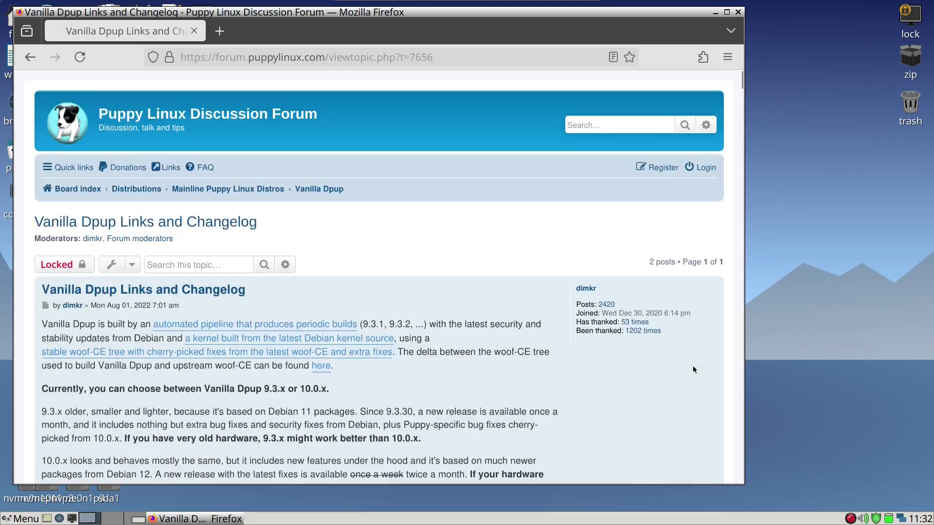
scroll(295, 369, "down", 5)
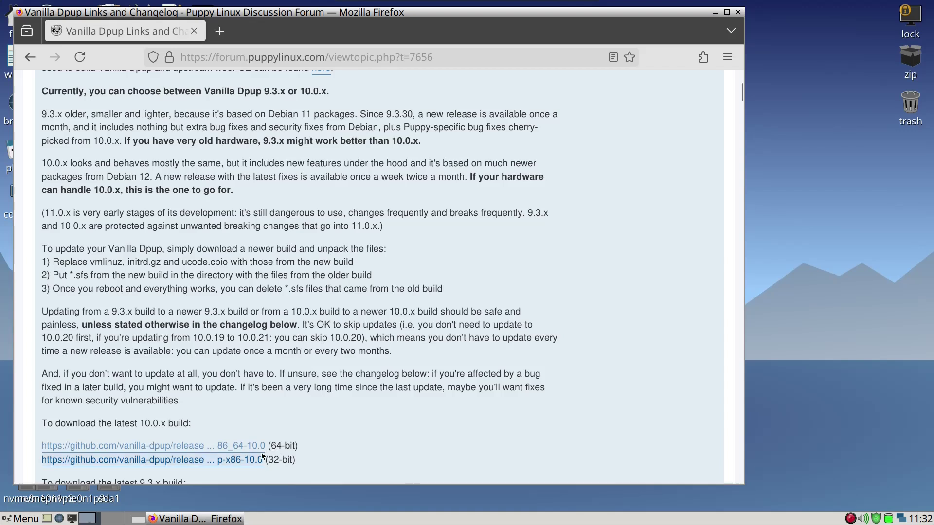
Open the 64-bit GitHub release, view the vanilladpup-x86_64-10.0.66 assets, then minimize Firefox
left_click(251, 445)
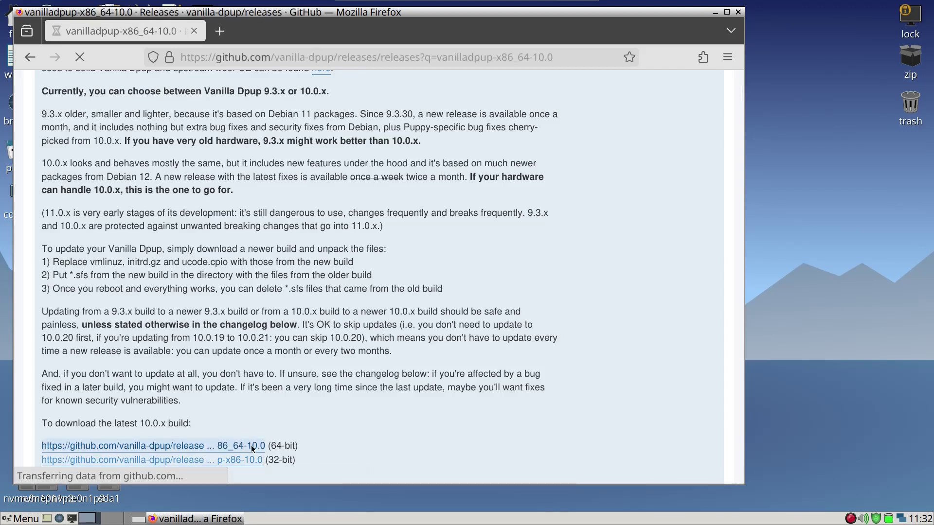
scroll(287, 428, "down", 2)
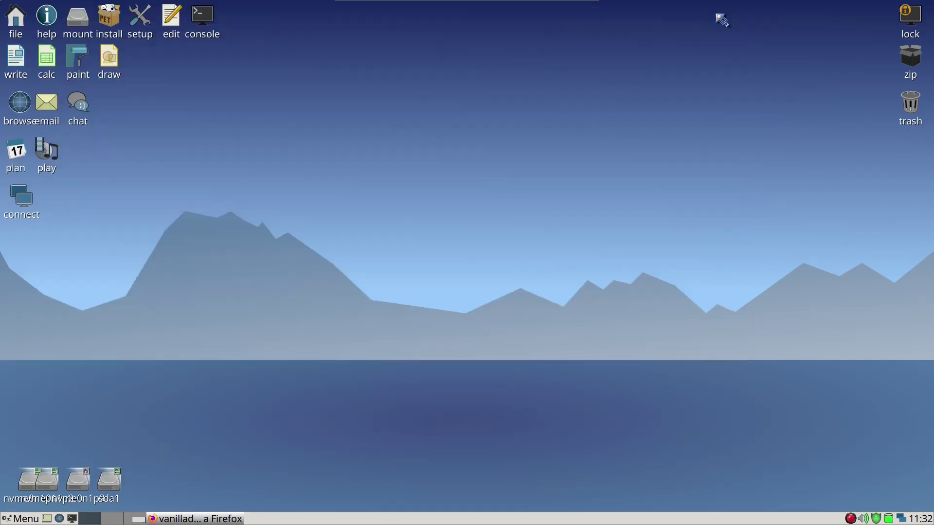
left_click(717, 13)
mouse_move(445, 3)
mouse_move(456, 4)
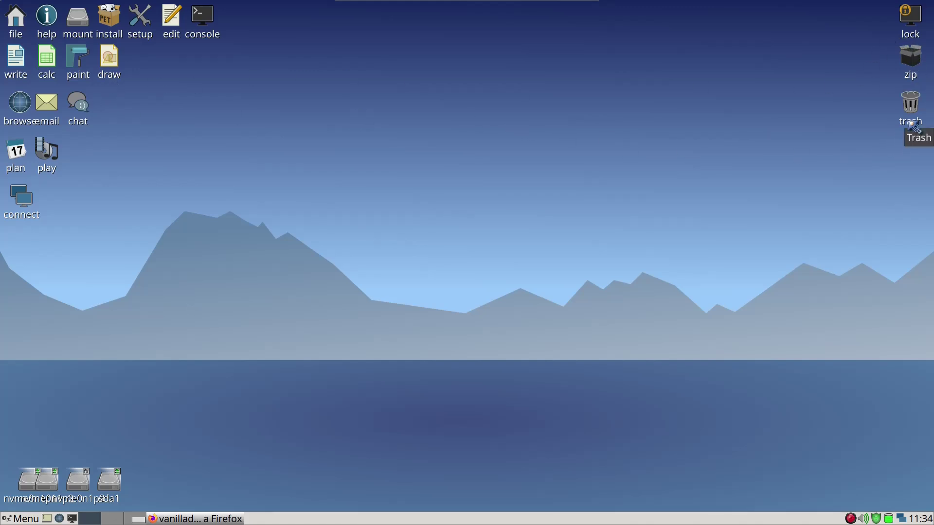
Remove the lock and zip icons from the desktop, leaving the trash icon untouched
right_click(915, 127)
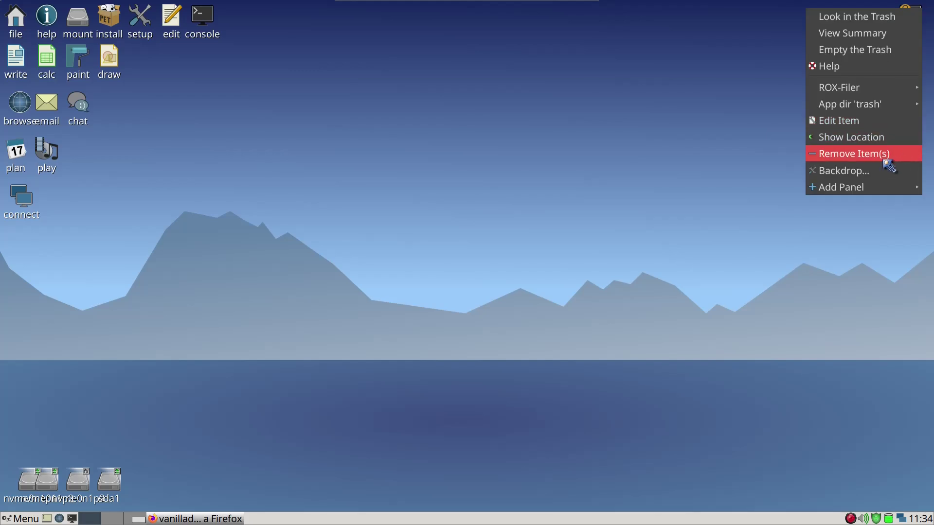
left_click(660, 145)
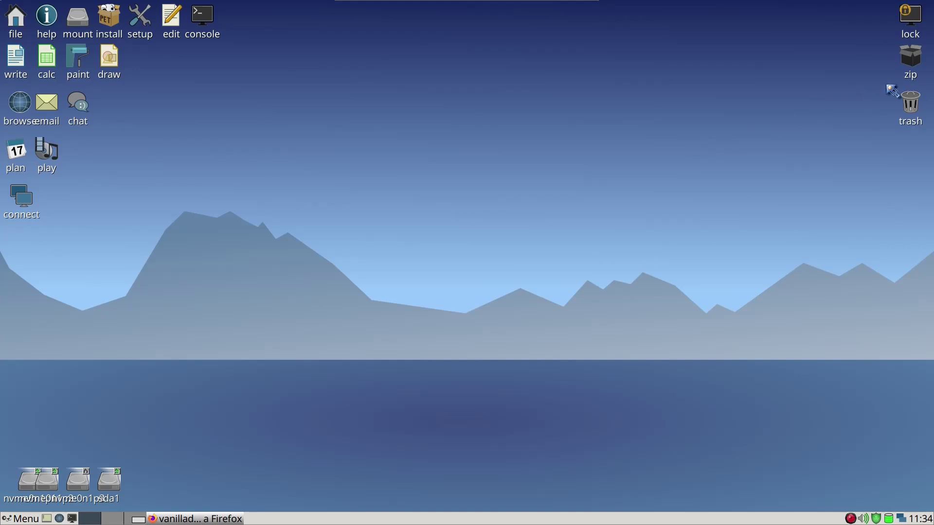
right_click(910, 21)
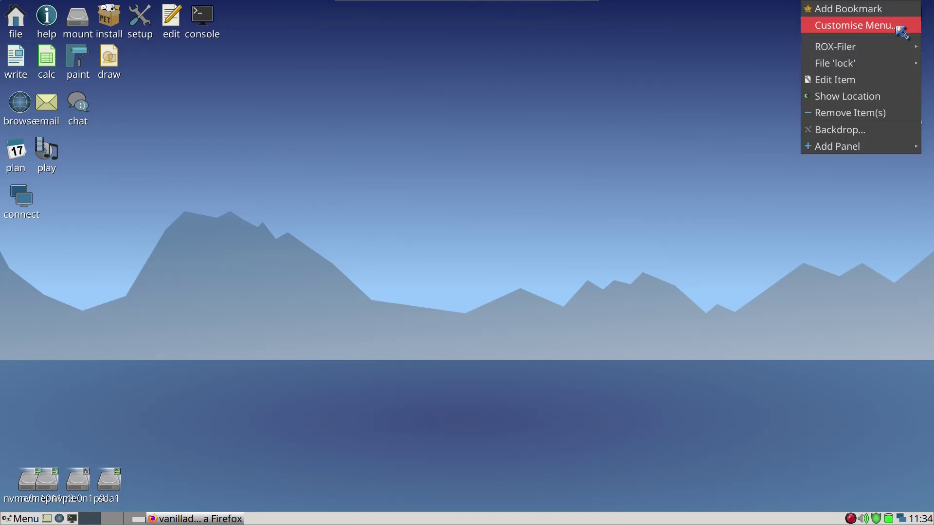
mouse_move(838, 145)
left_click(840, 113)
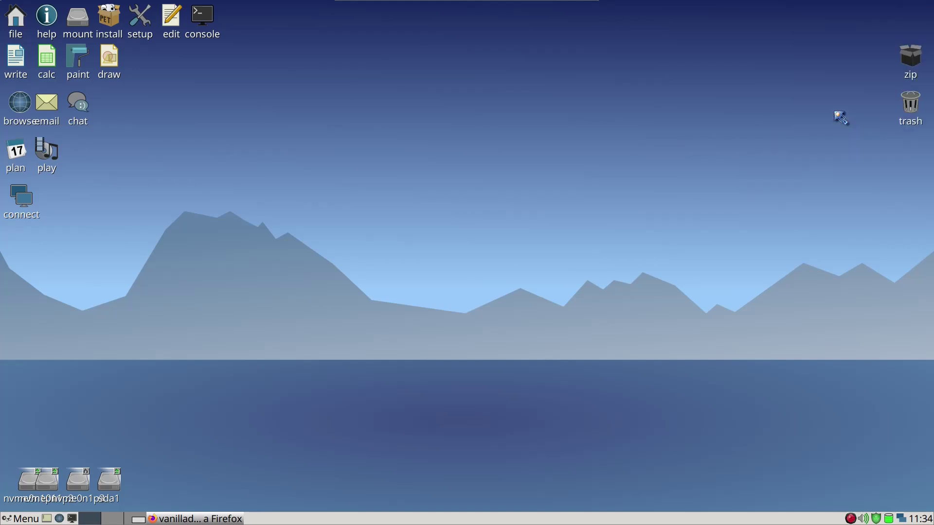
right_click(900, 64)
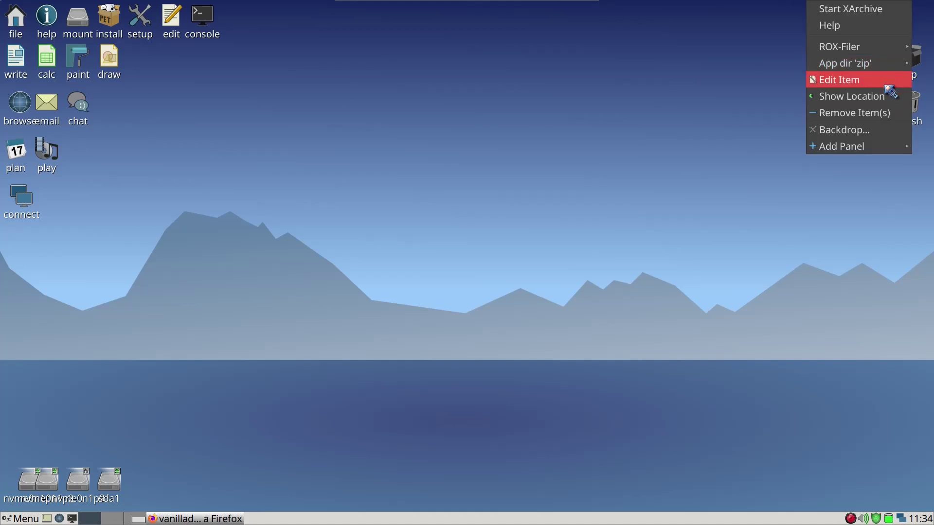
left_click(874, 113)
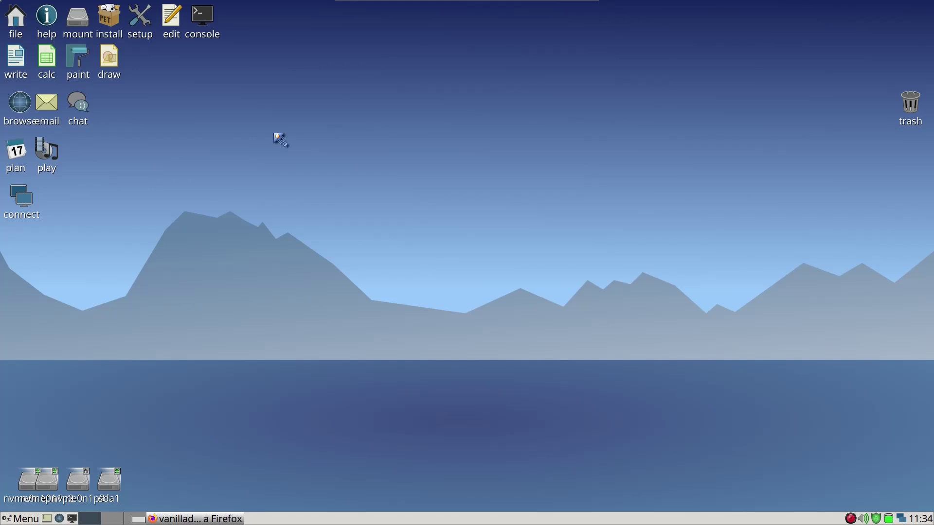
Open Desktop settings from the desktop menu and move the Puppy Desktop window to the centre
right_click(280, 139)
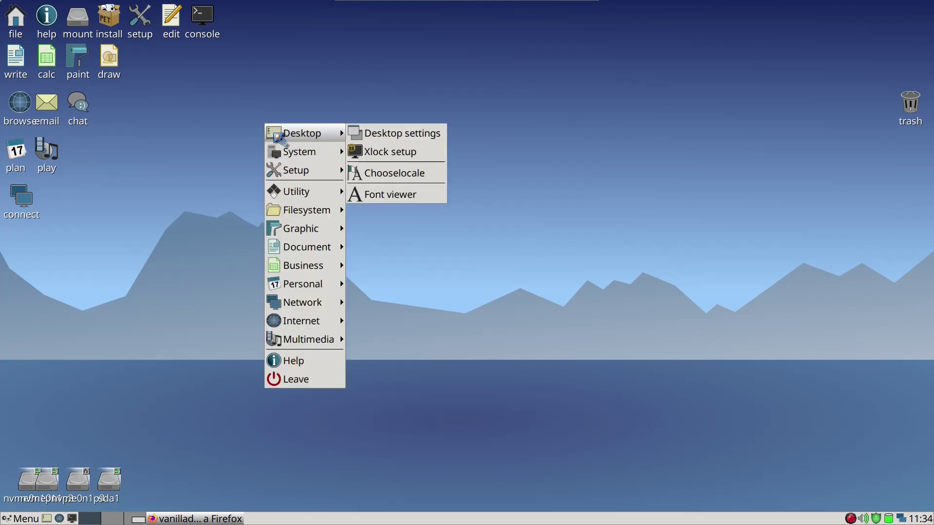
left_click(378, 139)
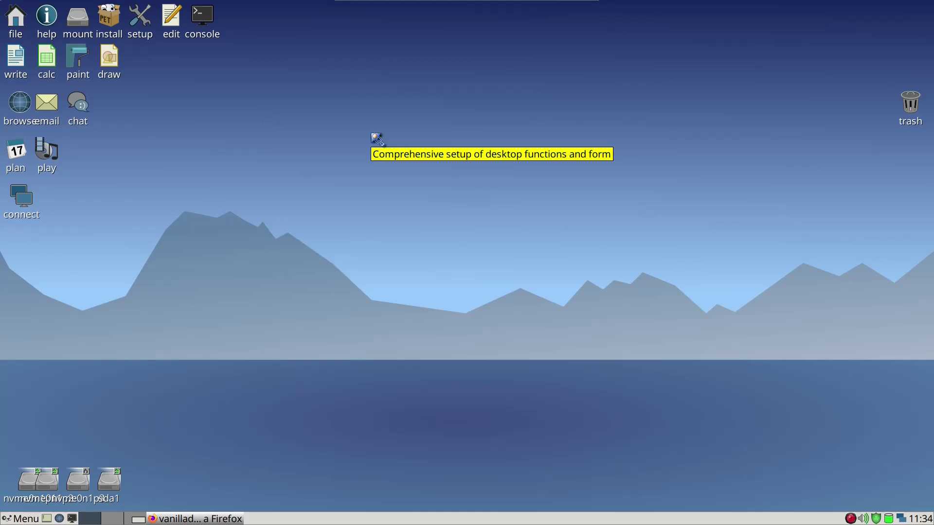
left_click_drag(212, 33, 472, 65)
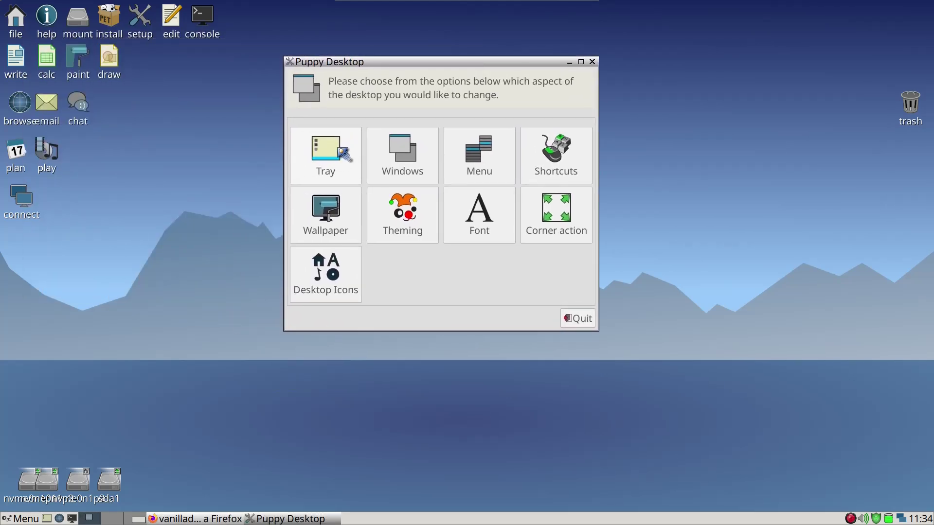
mouse_move(426, 10)
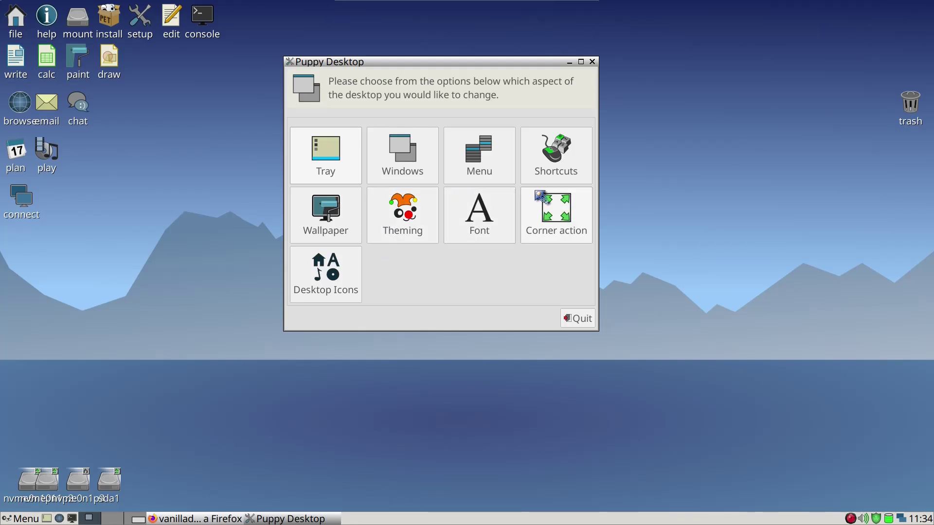
left_click(484, 225)
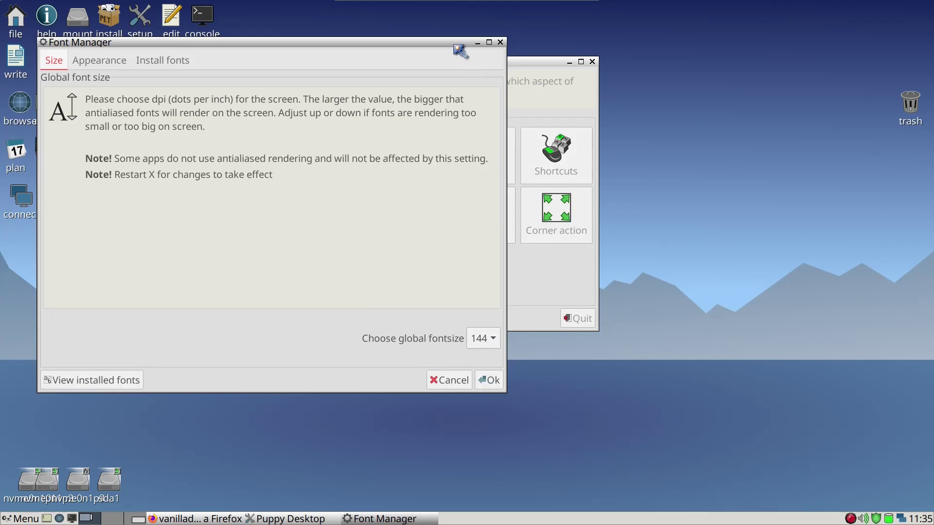
left_click_drag(455, 45, 744, 94)
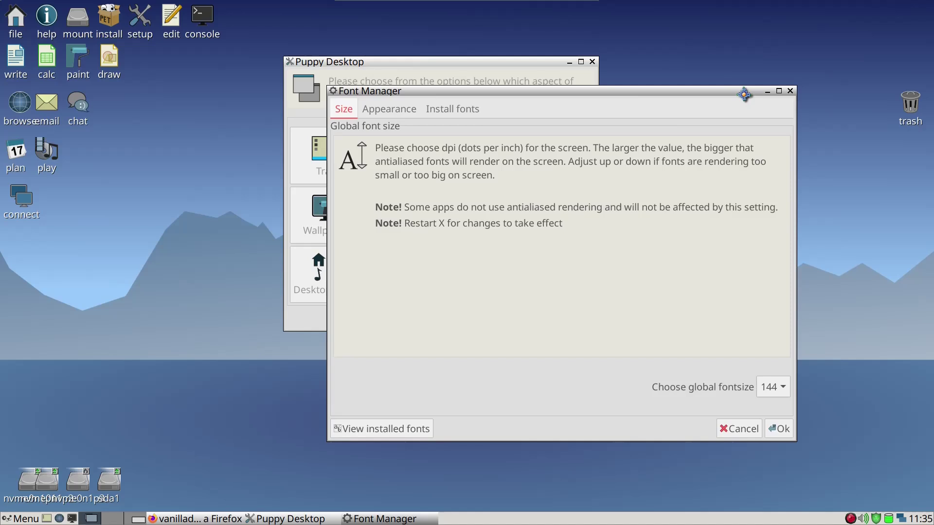
left_click(738, 429)
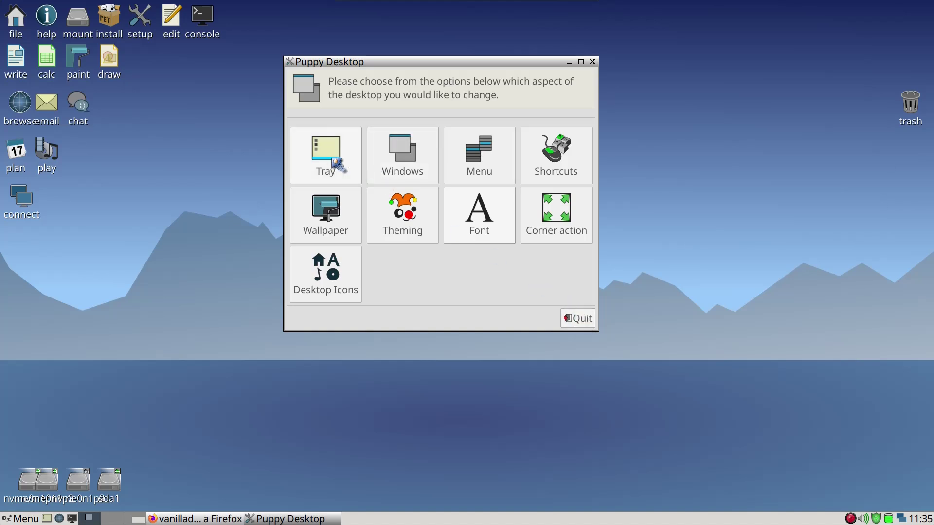
Delete the second tray in Tray-configuration, confirming with Yes, and close the window
left_click(347, 169)
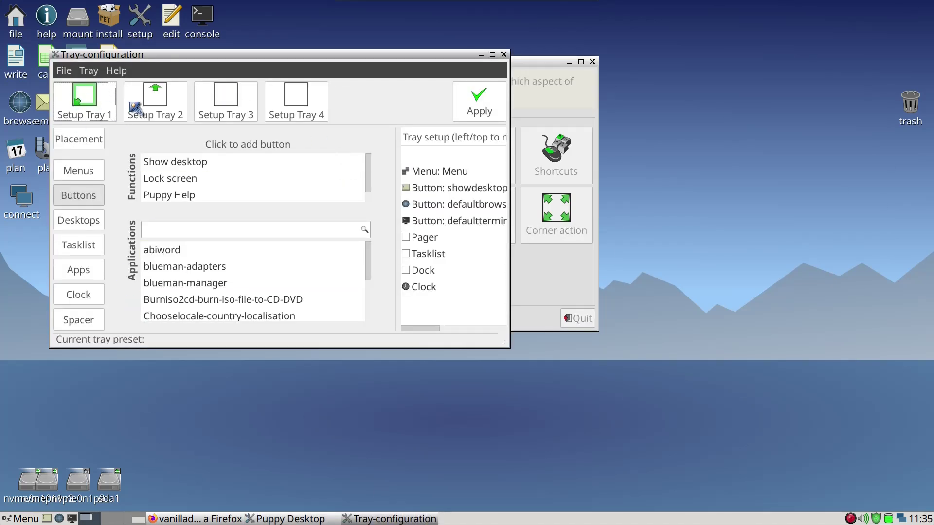
left_click(153, 108)
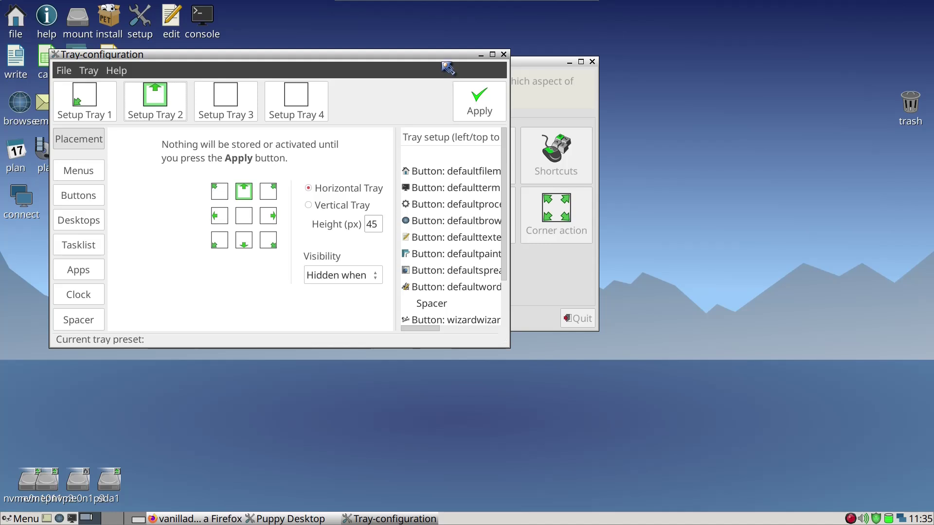
left_click_drag(447, 65, 697, 83)
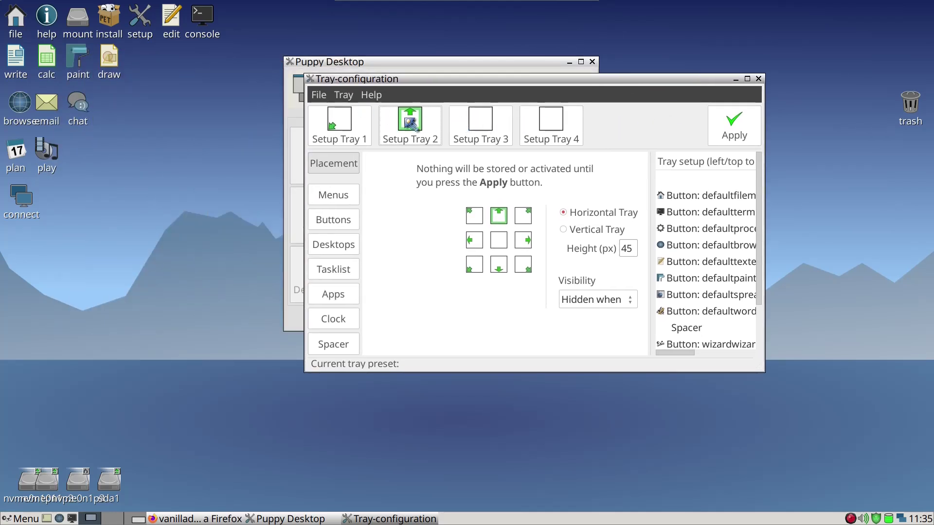
left_click(349, 97)
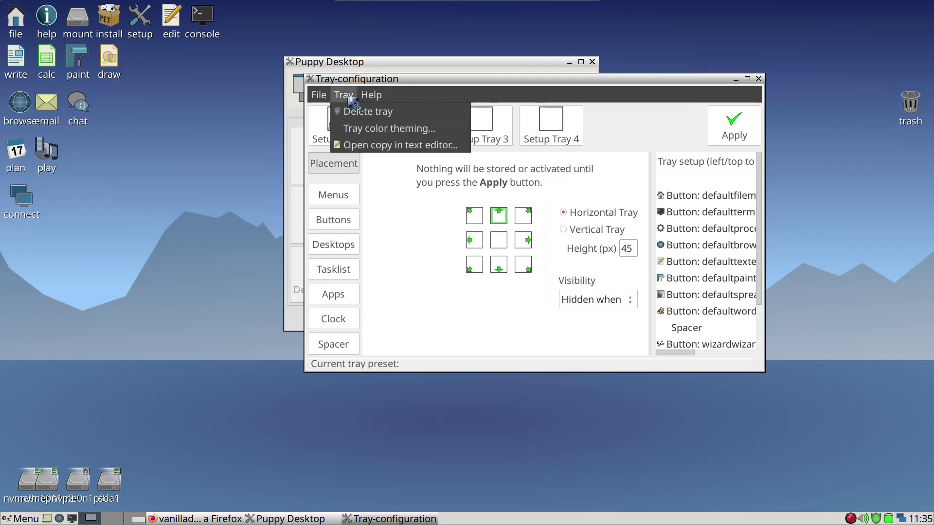
left_click(356, 112)
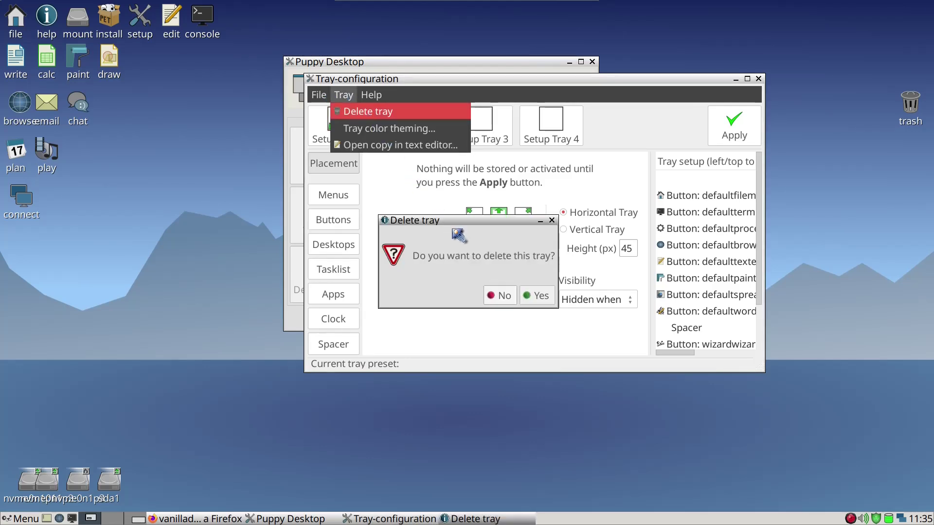
left_click(535, 295)
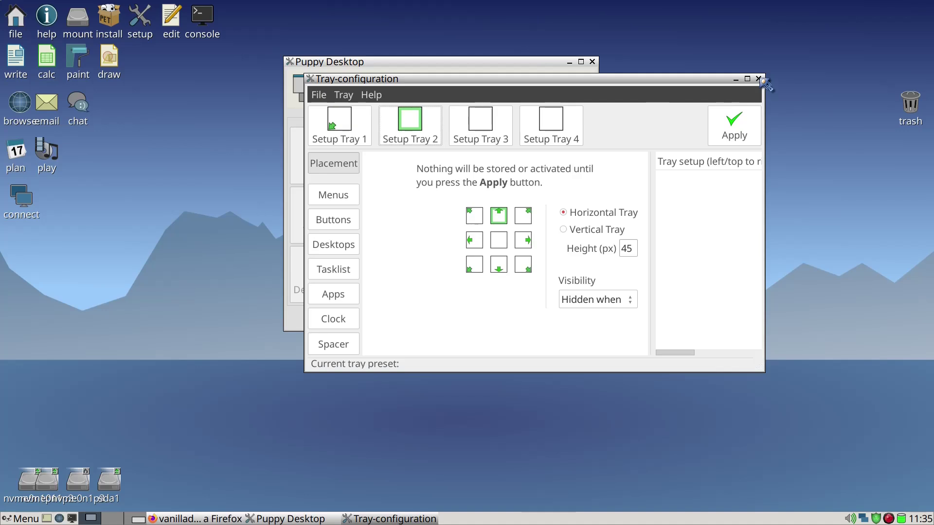
left_click(758, 78)
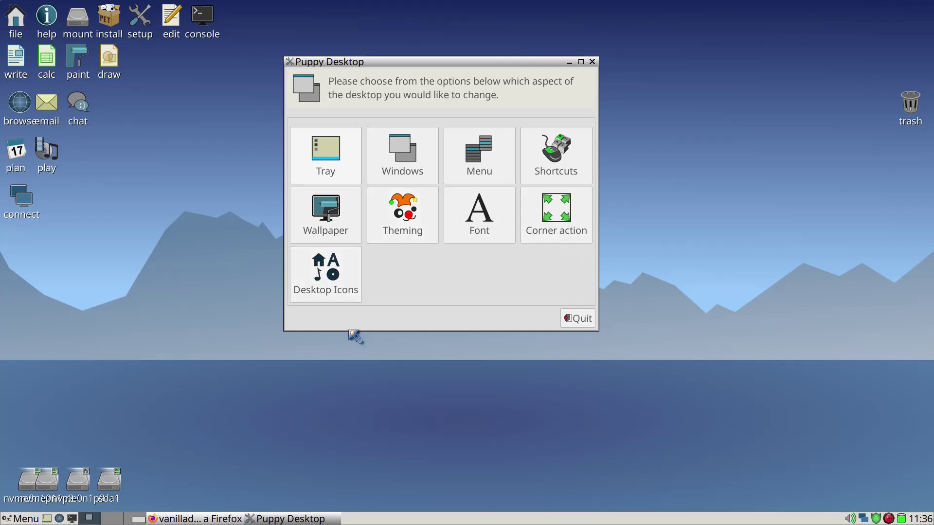
Review the Desktop Icons drive settings, ticking Refresh/Realign and selecting spacing 64, then close the dialog
left_click(341, 288)
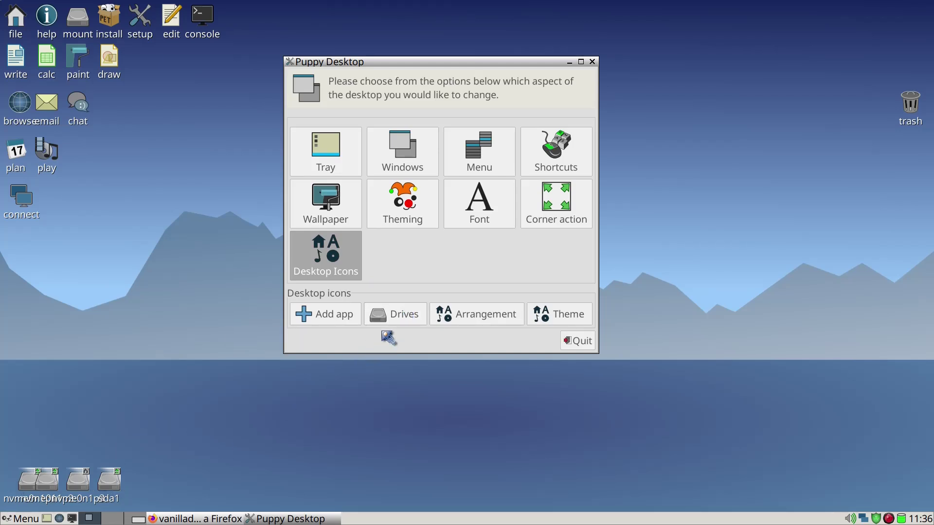
left_click(399, 317)
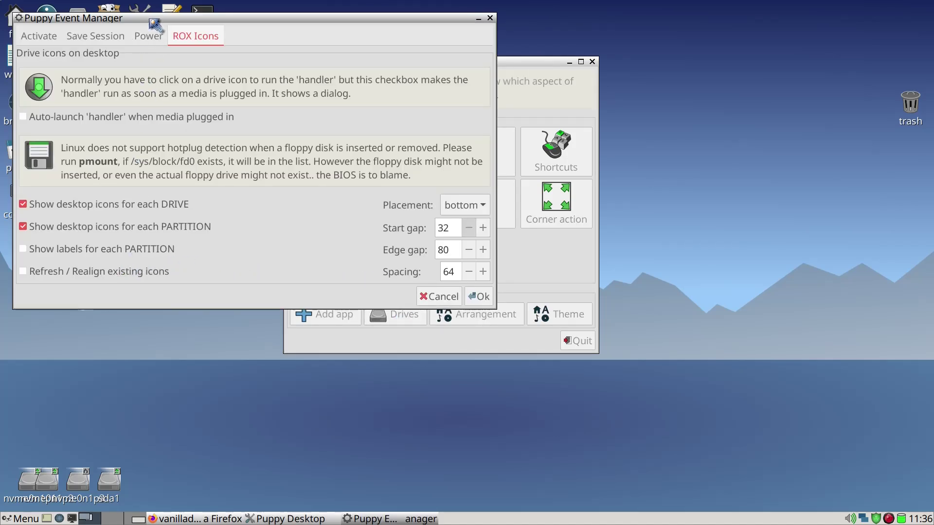
left_click_drag(155, 23, 296, 32)
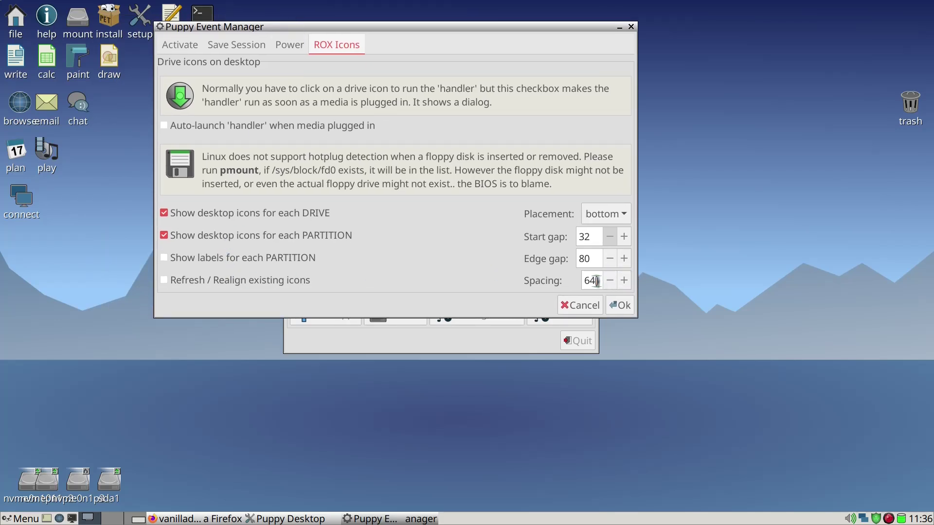
left_click(224, 281)
left_click_drag(597, 283, 567, 278)
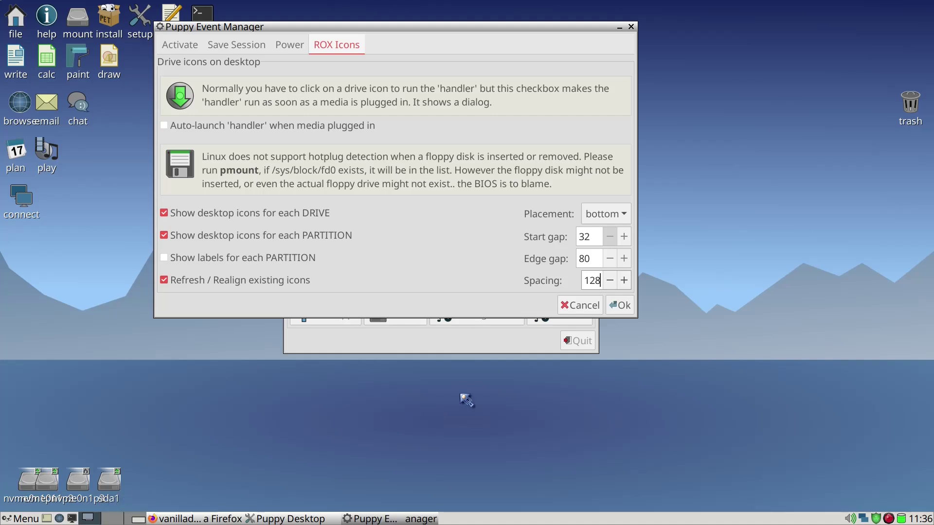
left_click(593, 309)
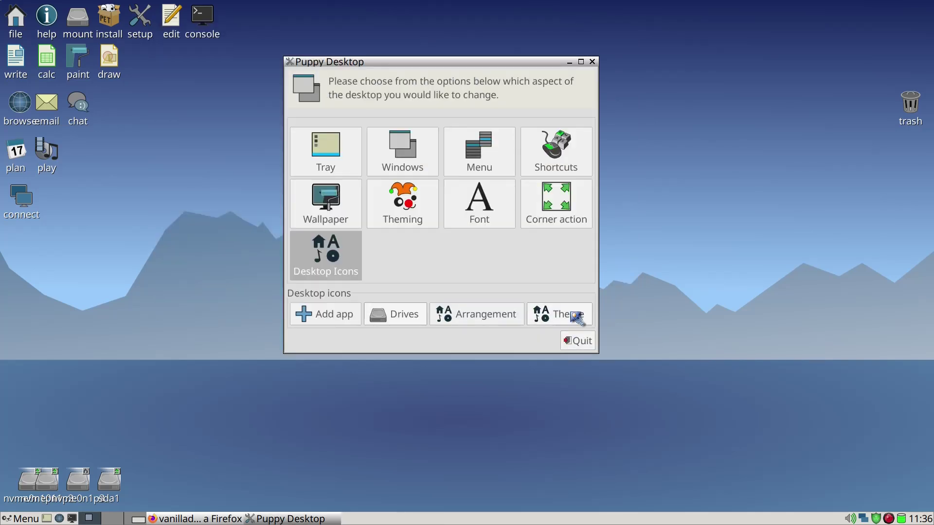
Quit Puppy Desktop and browse the main menu to System > Setup's package tools
left_click(578, 341)
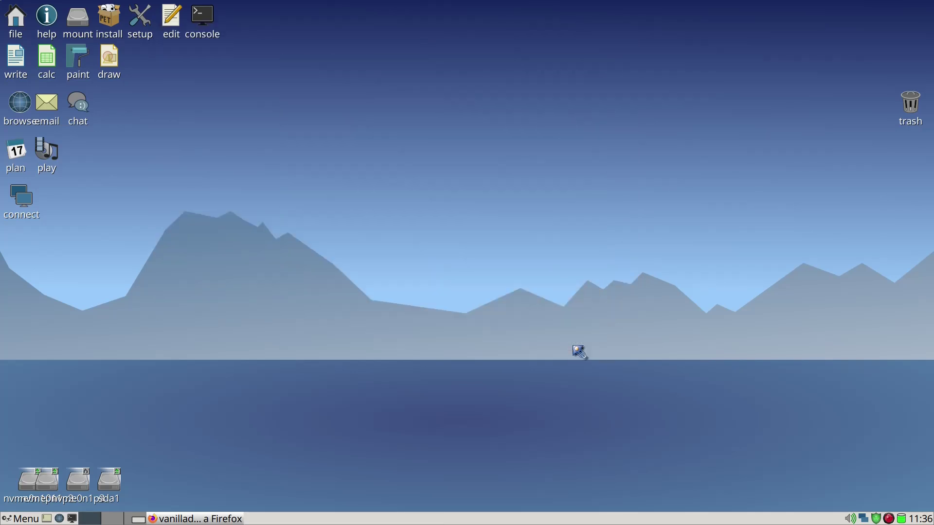
right_click(384, 265)
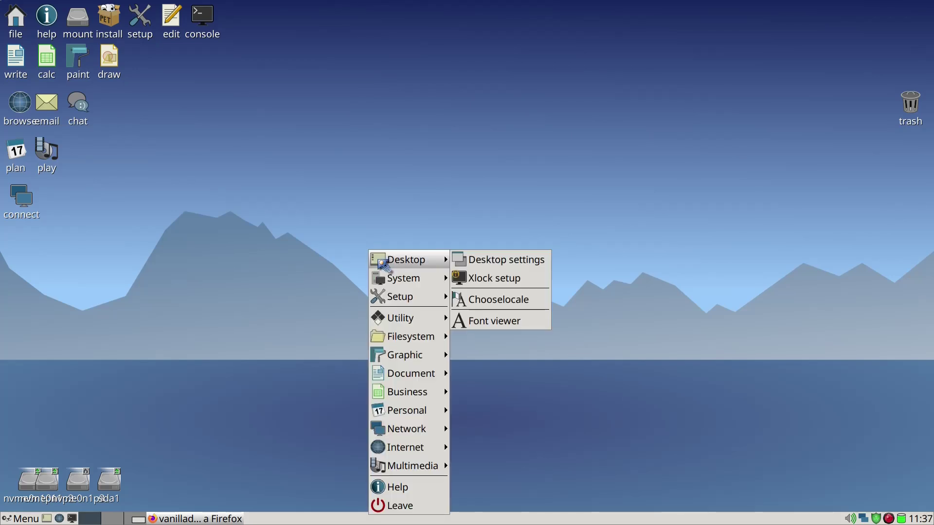
mouse_move(384, 283)
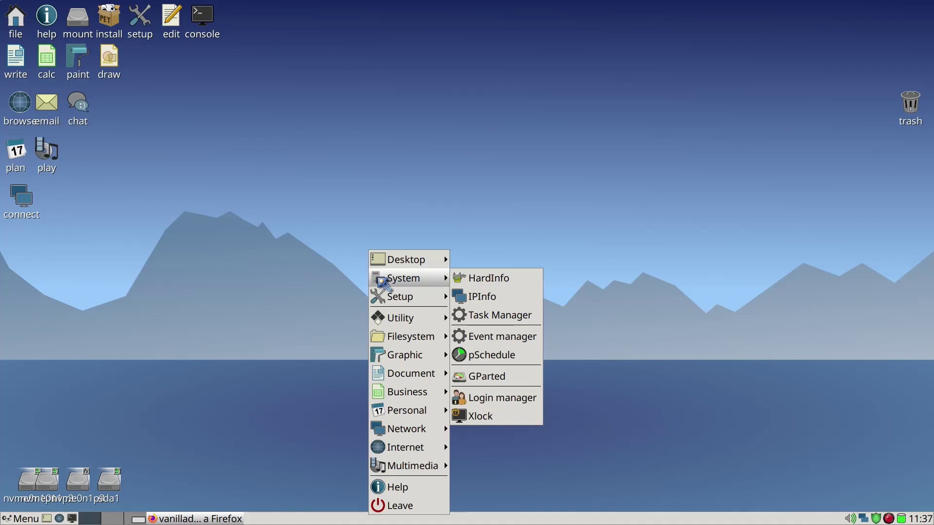
mouse_move(428, 304)
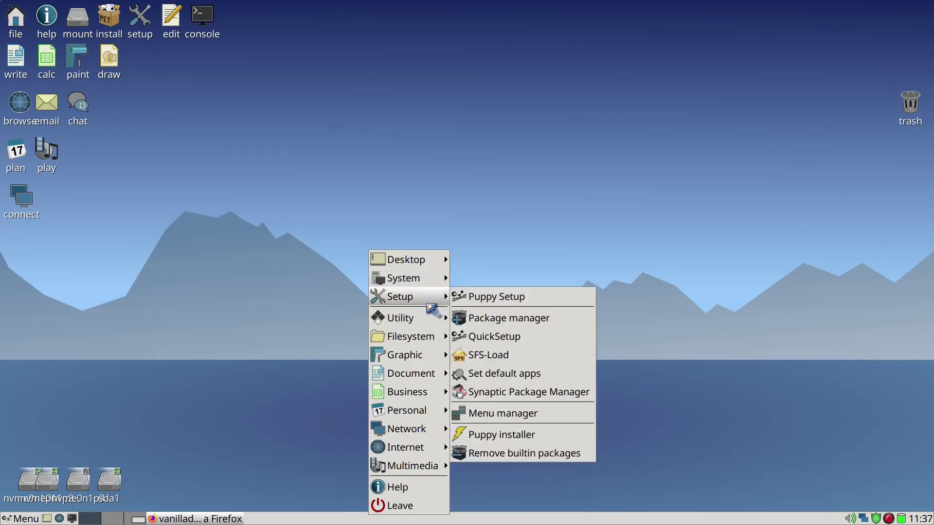
Search Puppy Package Manager for neofetch, find no match, and close it
left_click(513, 327)
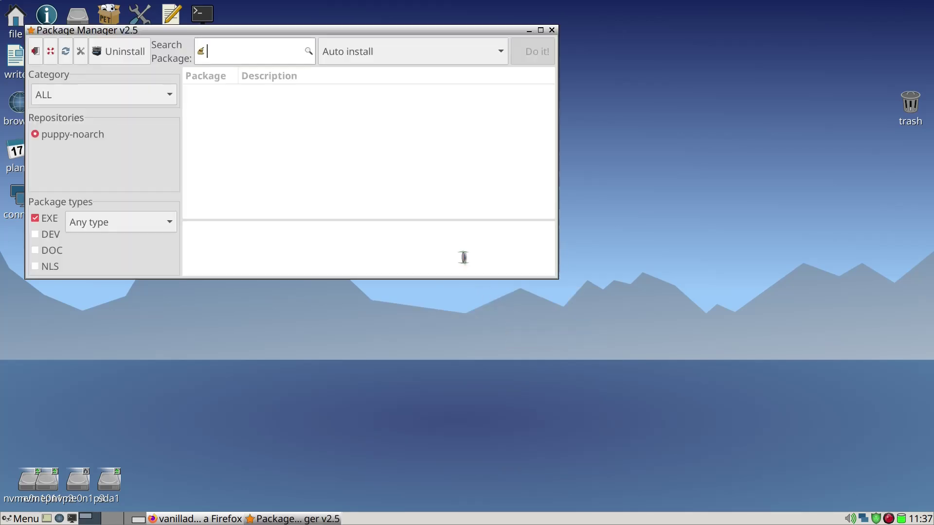
left_click_drag(234, 31, 333, 49)
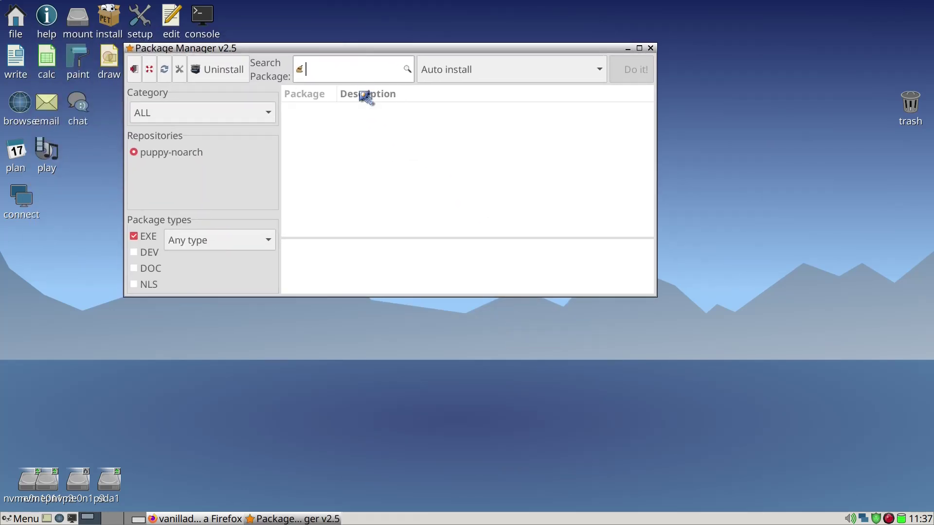
type("neofetch")
key("Return")
key("Return")
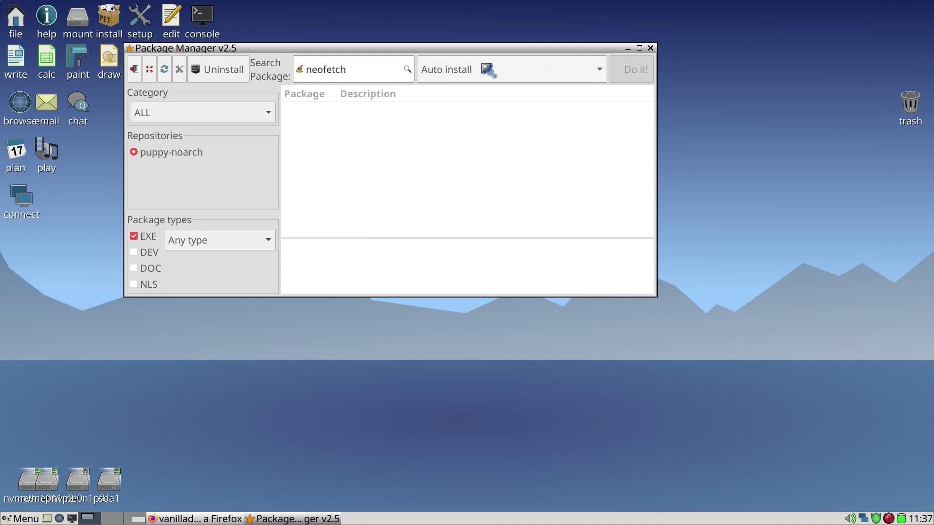
double_click(378, 69)
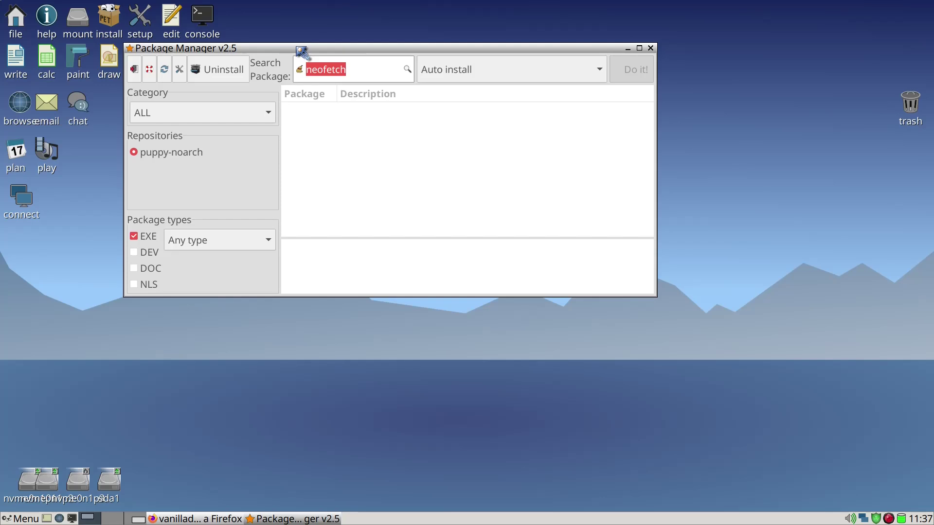
key("alt+F4")
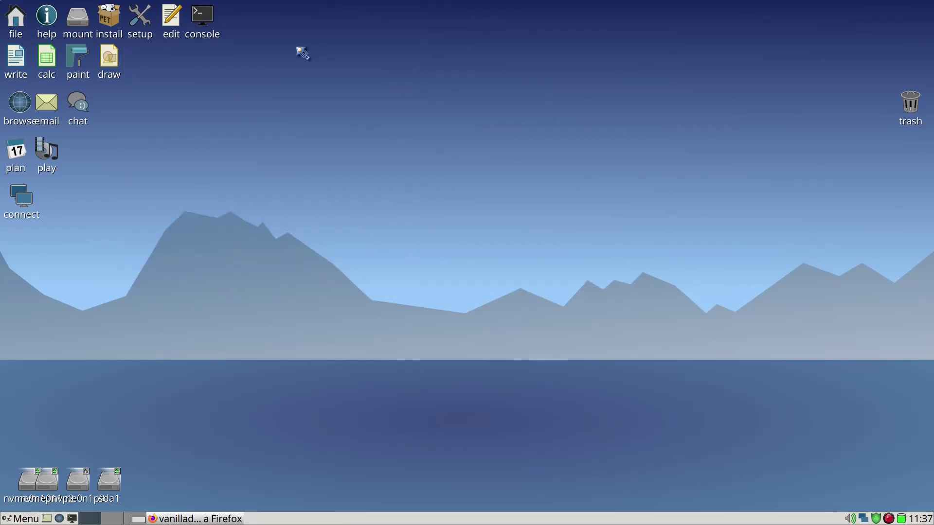
Launch Synaptic from Setup and search for neofetch
right_click(297, 49)
mouse_move(298, 84)
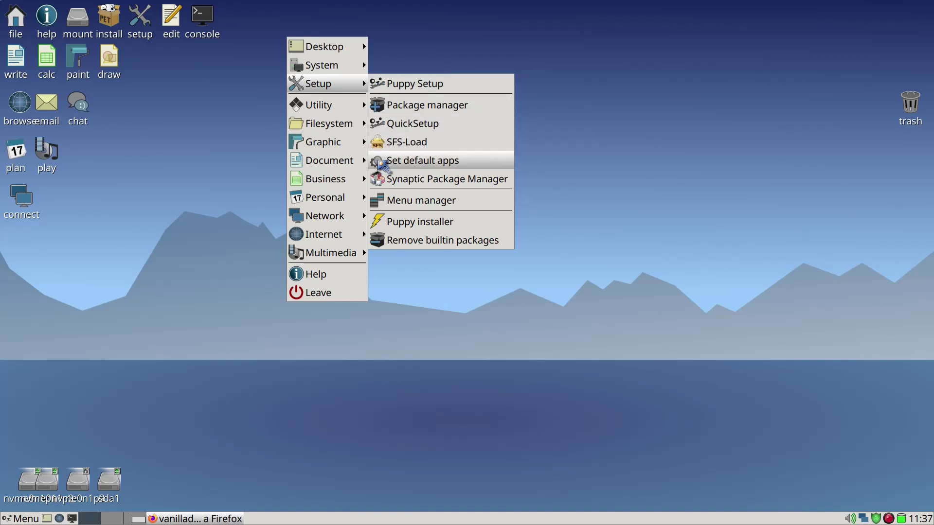
left_click(382, 180)
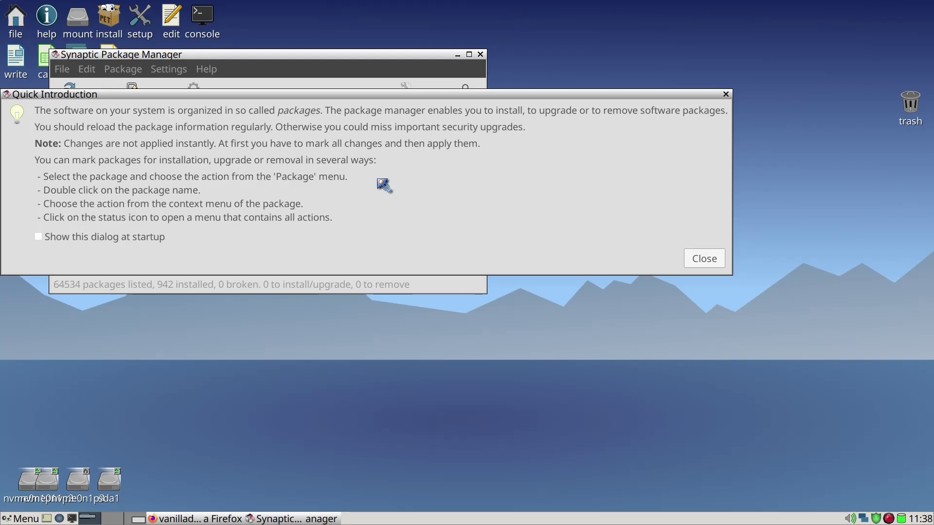
key("Return")
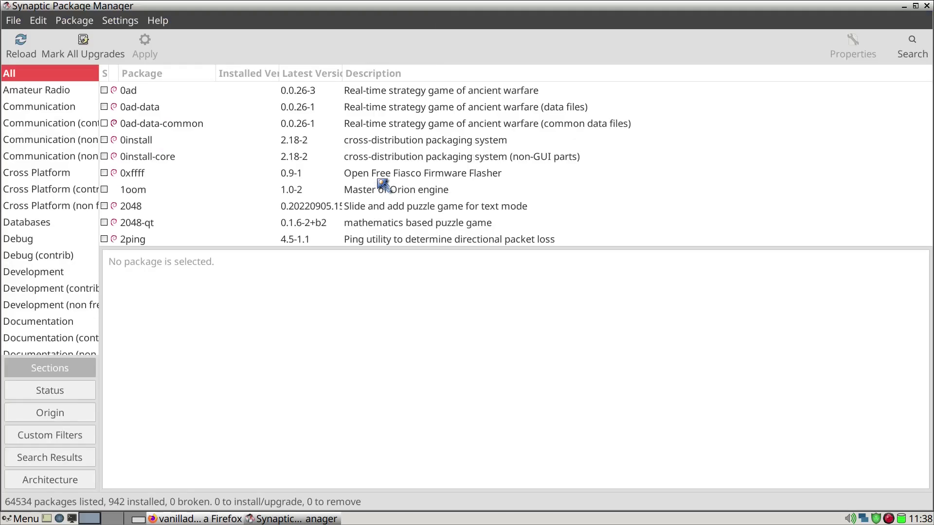
key("ctrl+f")
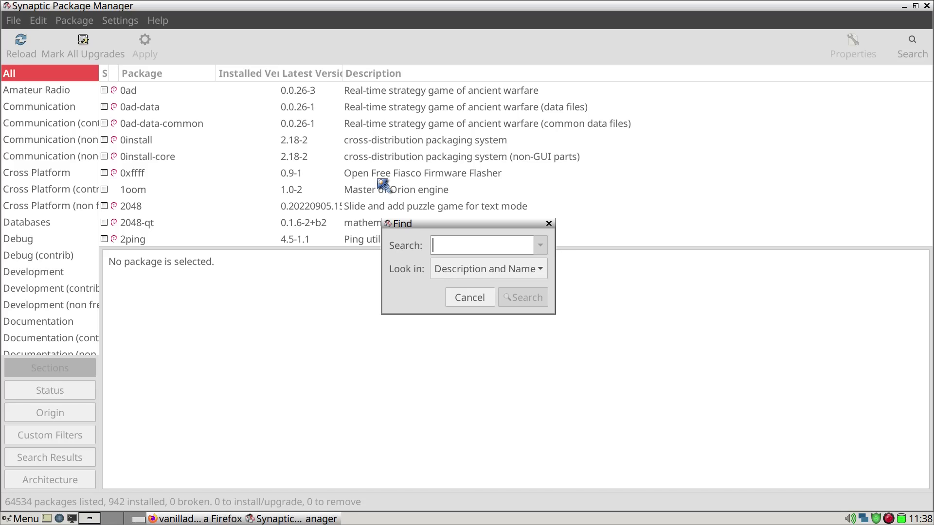
type("neofetch")
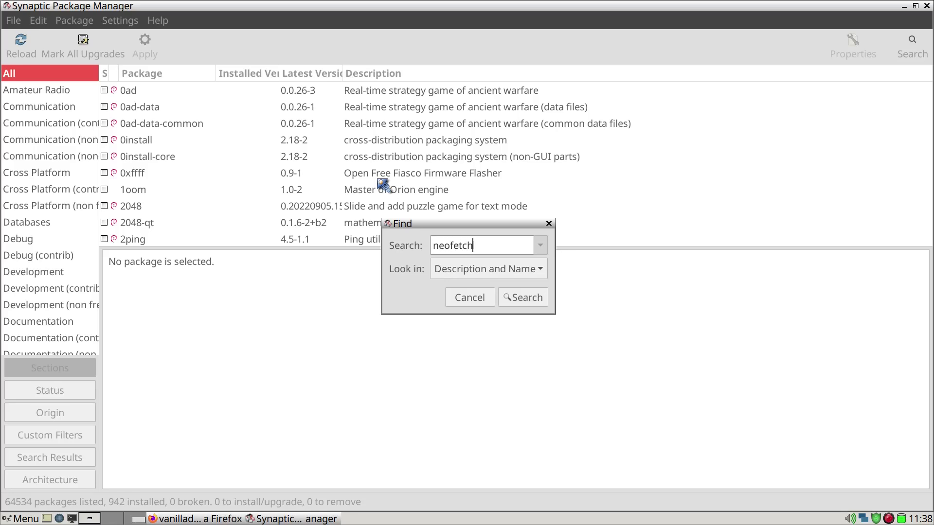
key("Return")
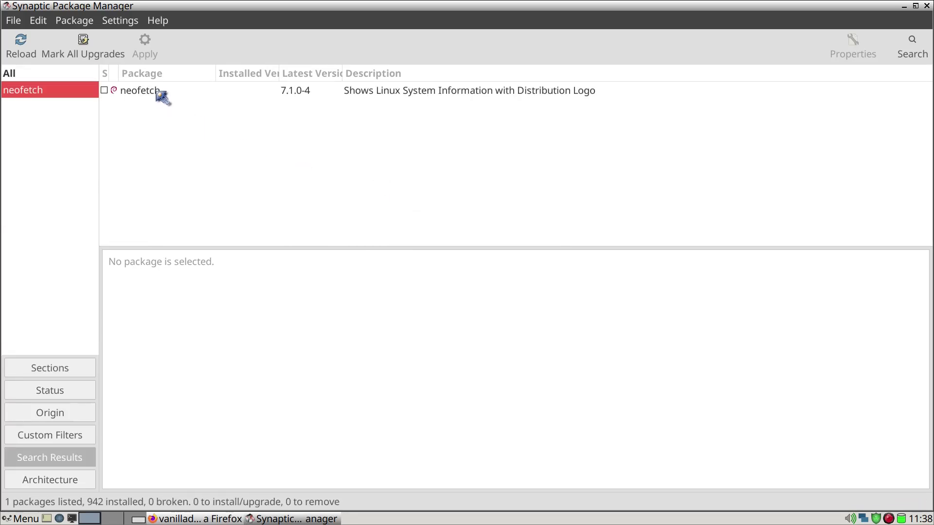
Mark neofetch 7.1.0-4 for installation, then quit Synaptic discarding the change
right_click(157, 92)
left_click(190, 117)
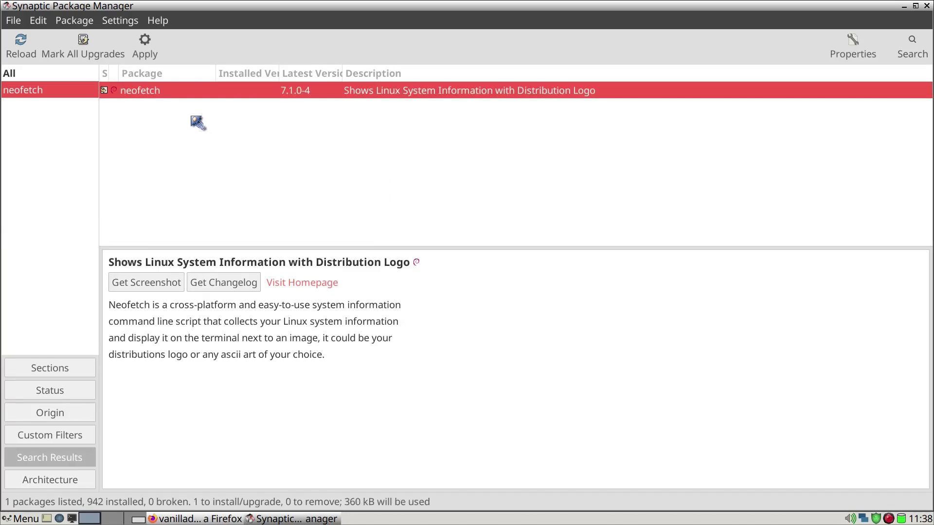
left_click(927, 6)
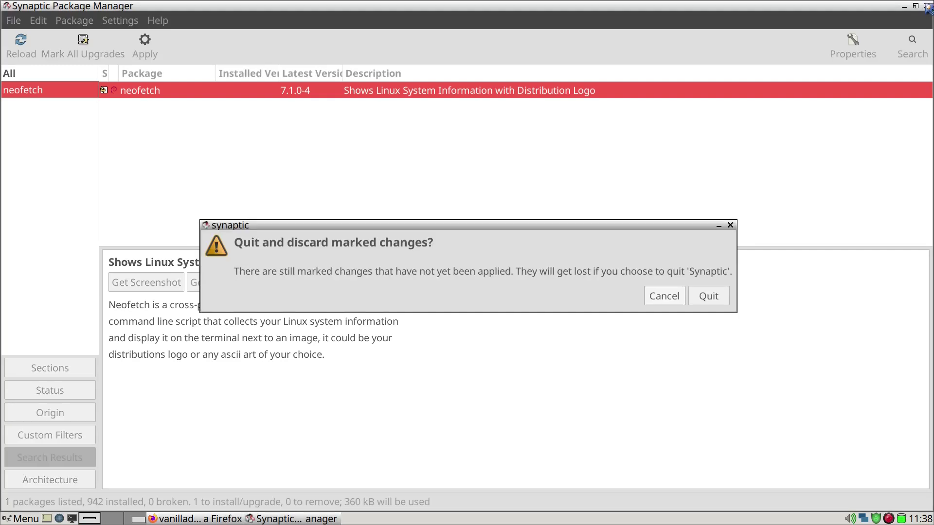
left_click(710, 299)
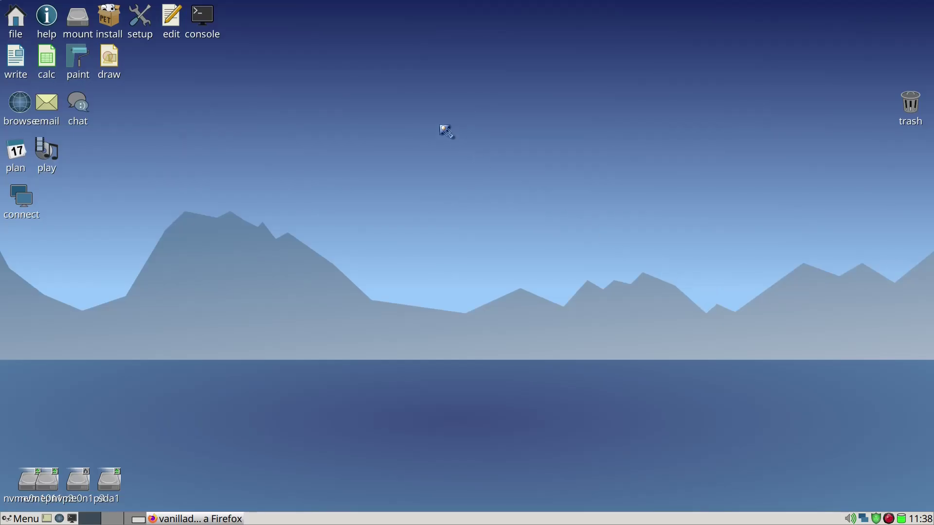
Launch Gexec from the desktop menu's Utility submenu and move its dialog to the screen centre
left_click(441, 127)
mouse_move(470, 172)
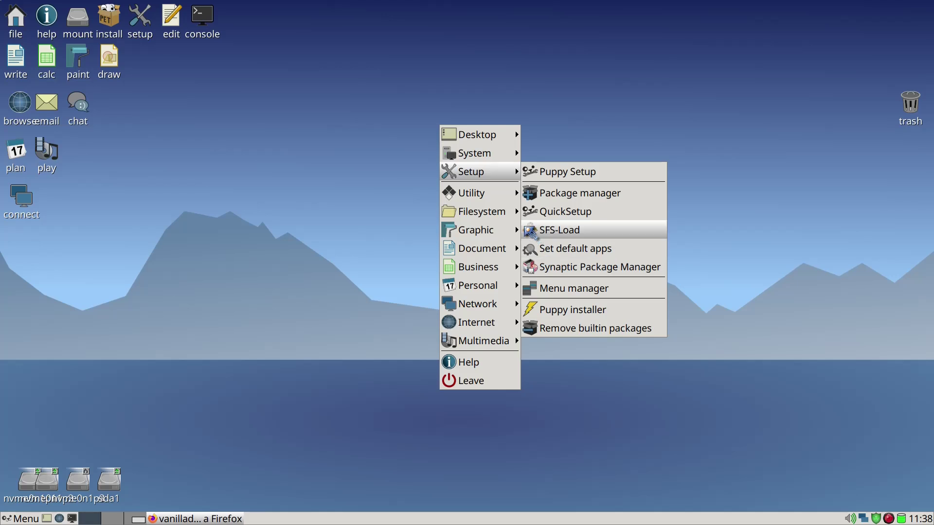
mouse_move(506, 198)
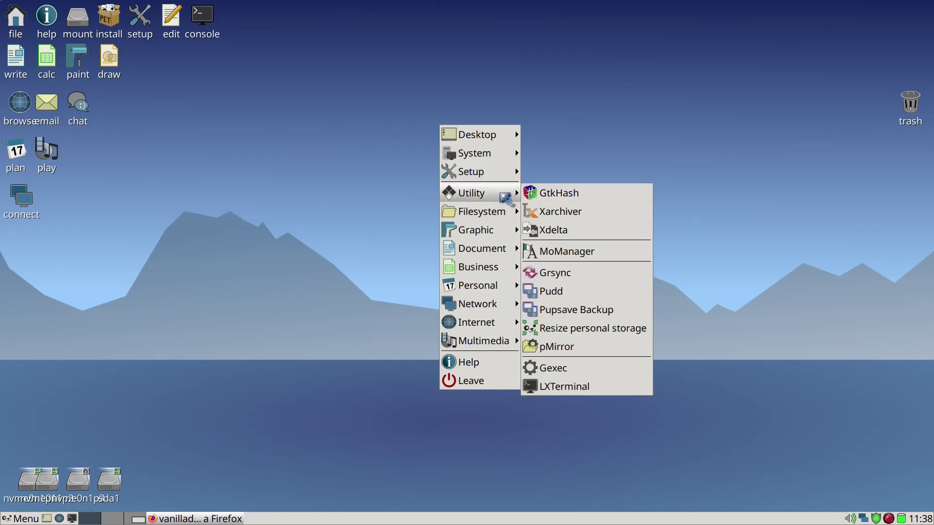
left_click(557, 375)
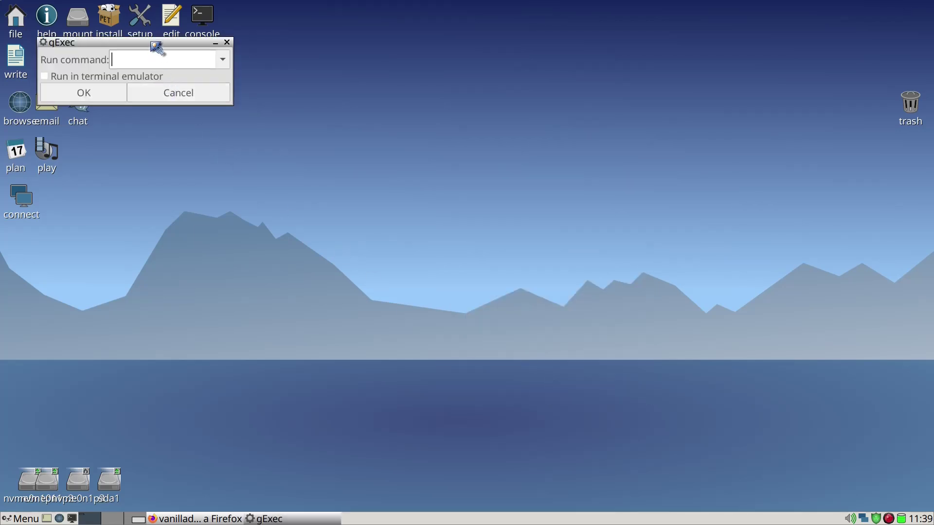
left_click_drag(155, 48, 378, 153)
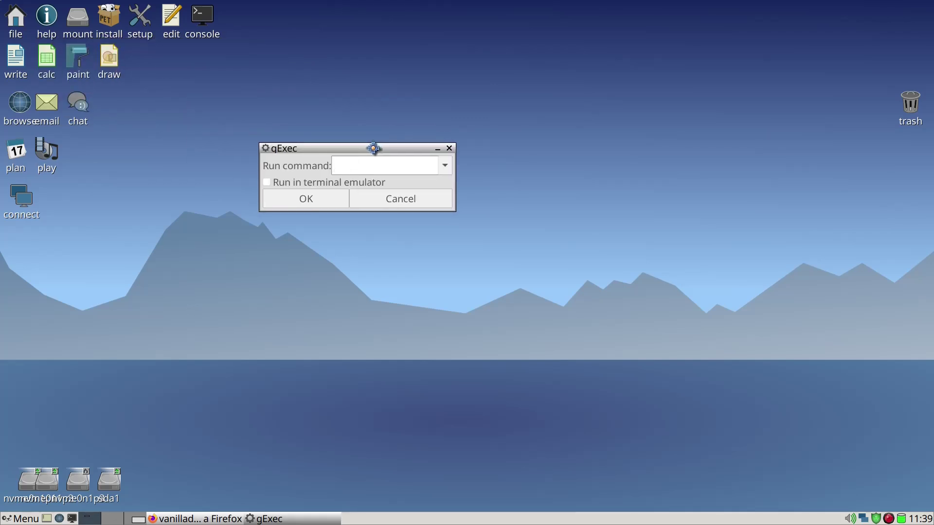
Close gExec, then browse the Utility, Document and Graphic submenus without launching anything
left_click(451, 149)
right_click(448, 150)
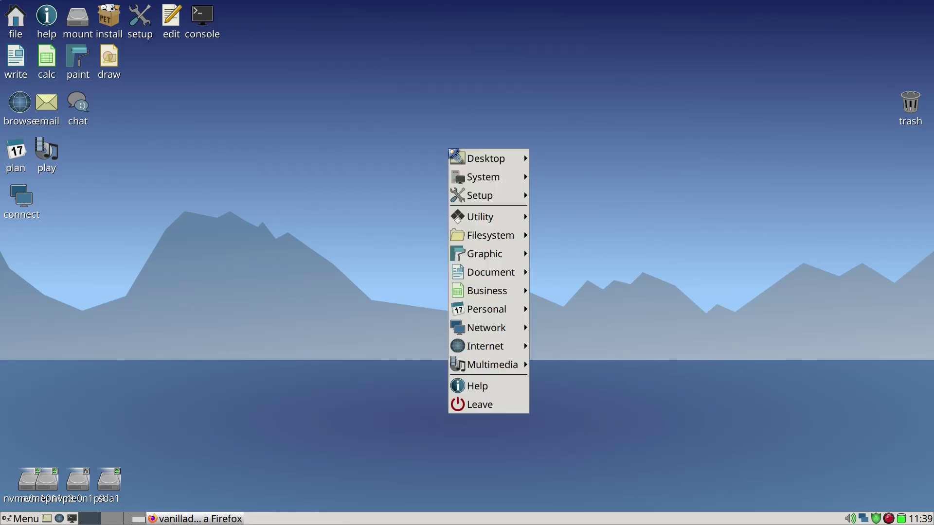
mouse_move(470, 221)
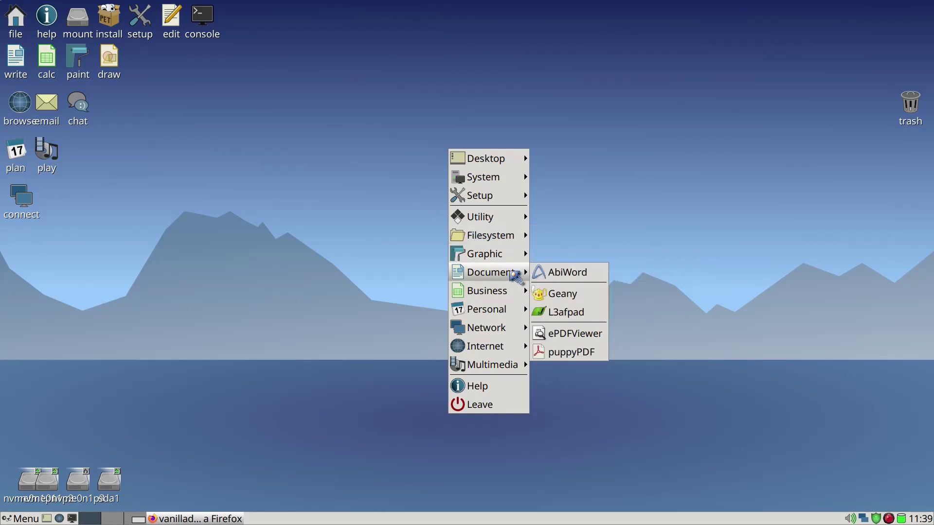
mouse_move(508, 260)
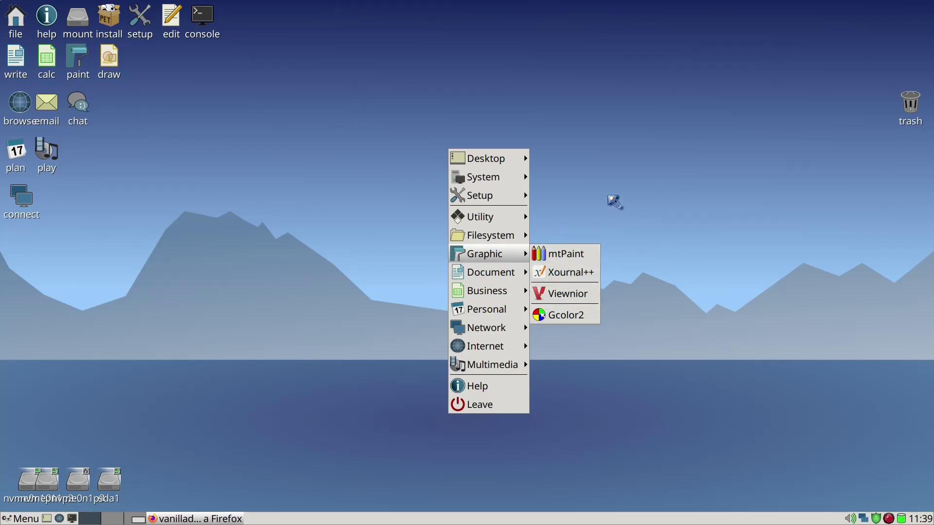
left_click(614, 207)
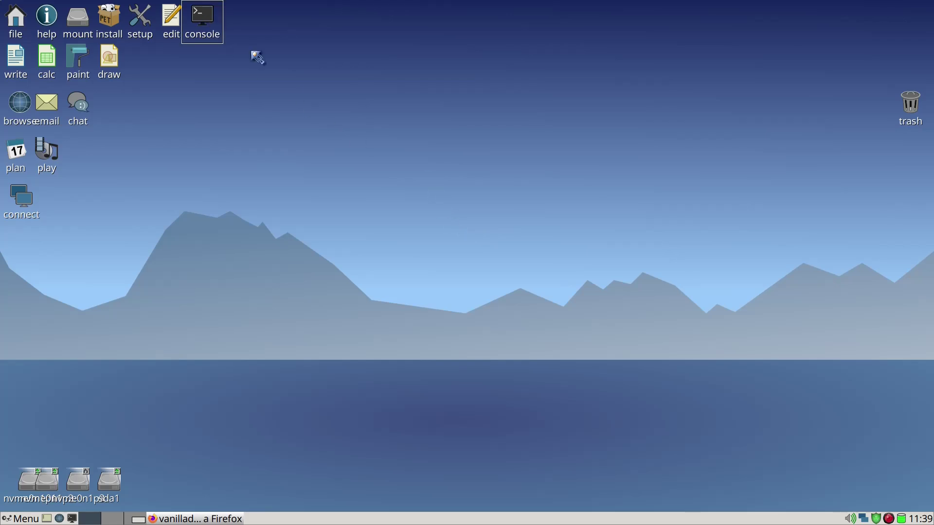
Open LXTerminal near the desktop centre, discarding a few false-start commands at the prompt
left_click(205, 24)
left_click_drag(328, 56, 444, 104)
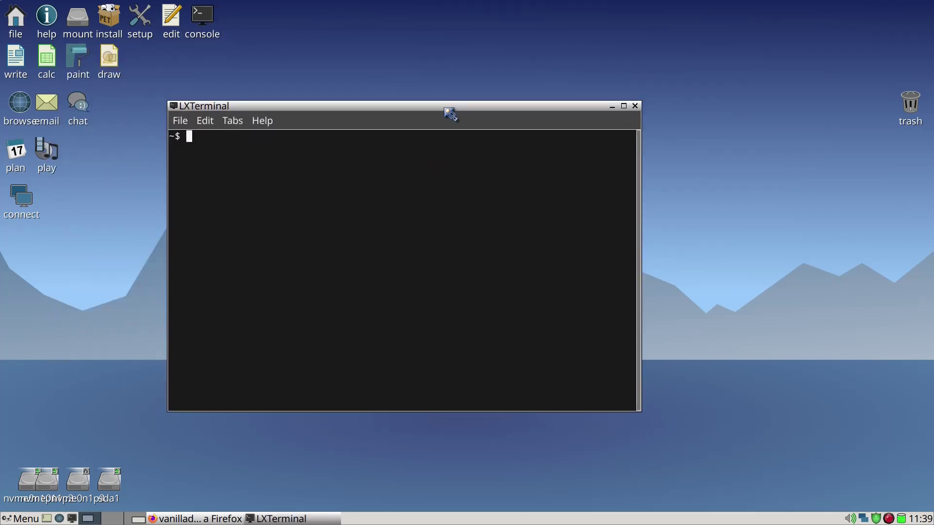
type("s")
key("BackSpace")
type("apt install gimp xterm")
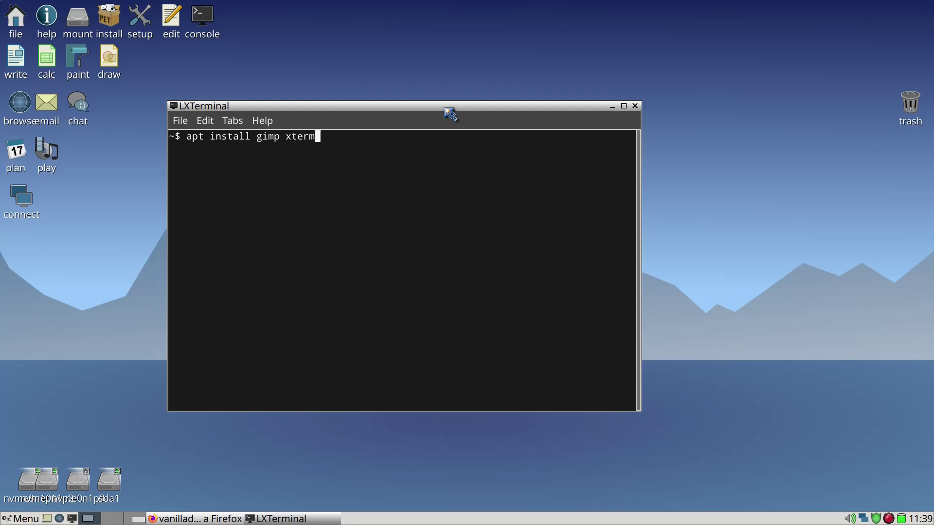
type(" -y")
key("BackSpace")
key("BackSpace")
key("BackSpace")
key("BackSpace")
key("BackSpace")
key("BackSpace")
key("BackSpace")
key("BackSpace")
key("BackSpace")
key("BackSpace")
key("BackSpace")
key("BackSpace")
key("BackSpace")
key("BackSpace")
key("BackSpace")
key("BackSpace")
key("BackSpace")
key("BackSpace")
key("BackSpace")
key("BackSpace")
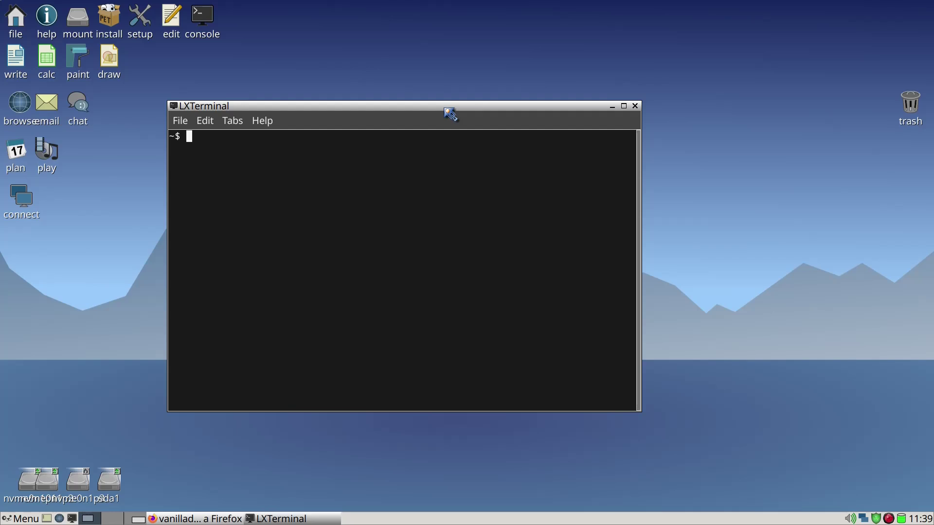
type("resstartwm &")
key("BackSpace")
key("BackSpace")
key("BackSpace")
key("BackSpace")
key("BackSpace")
key("BackSpace")
key("BackSpace")
key("BackSpace")
key("BackSpace")
key("BackSpace")
key("BackSpace")
key("BackSpace")
Run 'apt install gimp xterm wmctrl exiv2 neofetch -y', then exit the terminal
type("apt install gimp ")
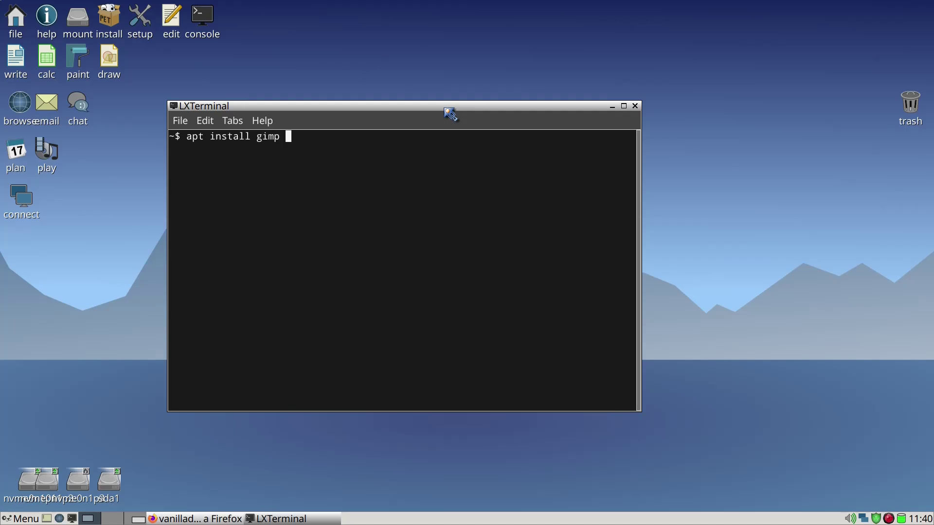
type("xterm")
type("wmctrl ")
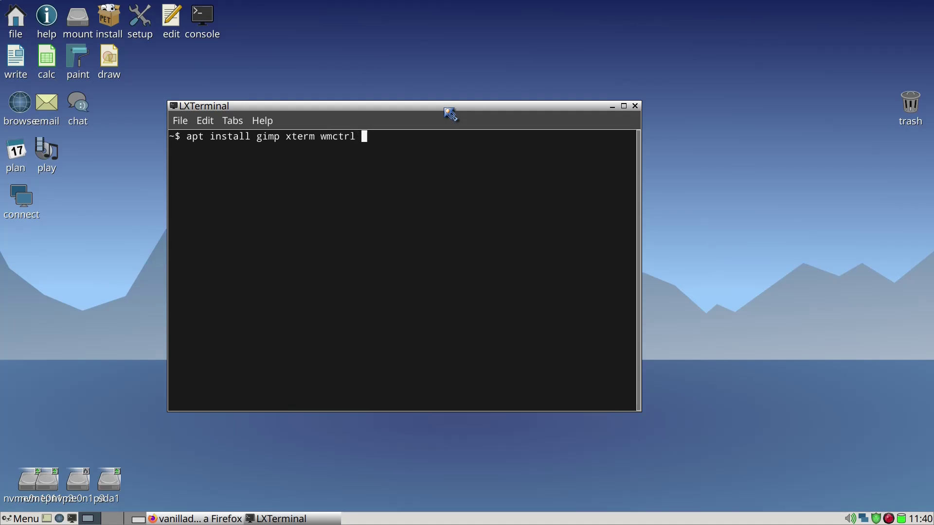
type("exiv2")
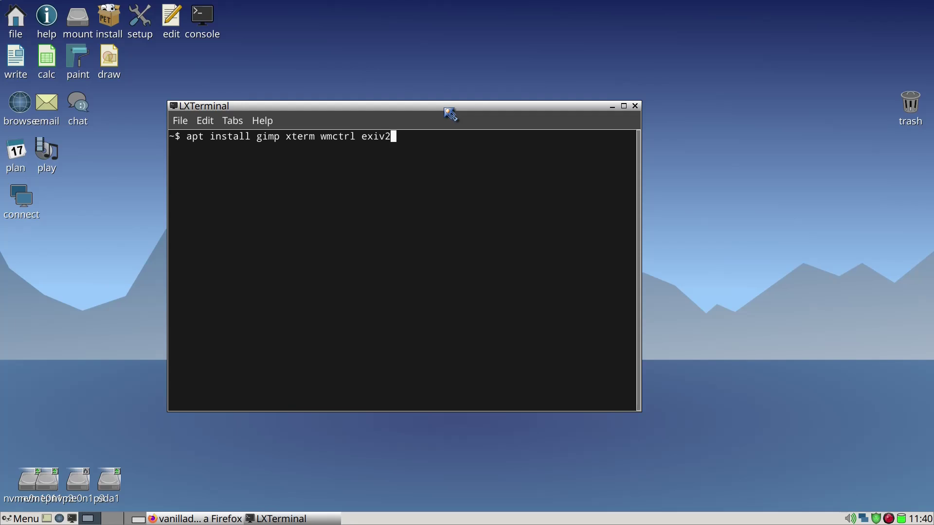
type(" -y")
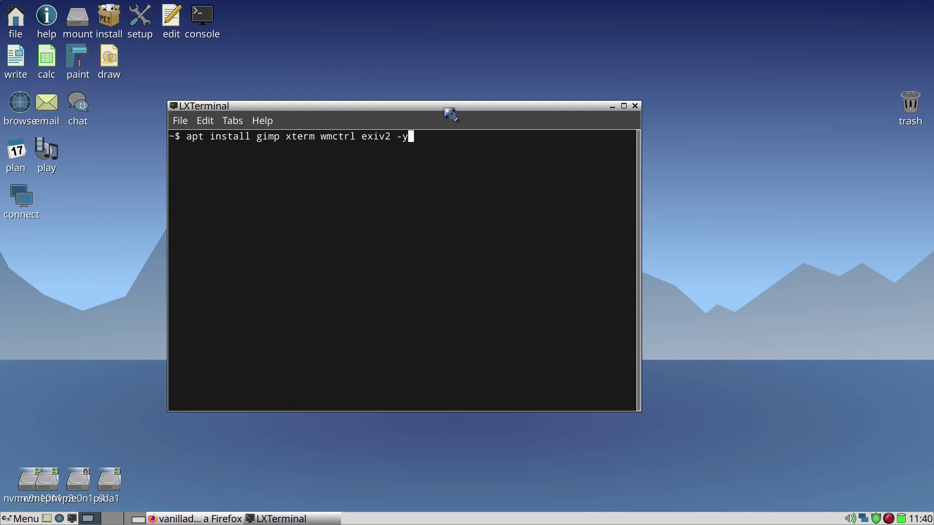
key("BackSpace")
key("BackSpace")
type("neofetchj")
key("BackSpace")
type("-y")
key("Return")
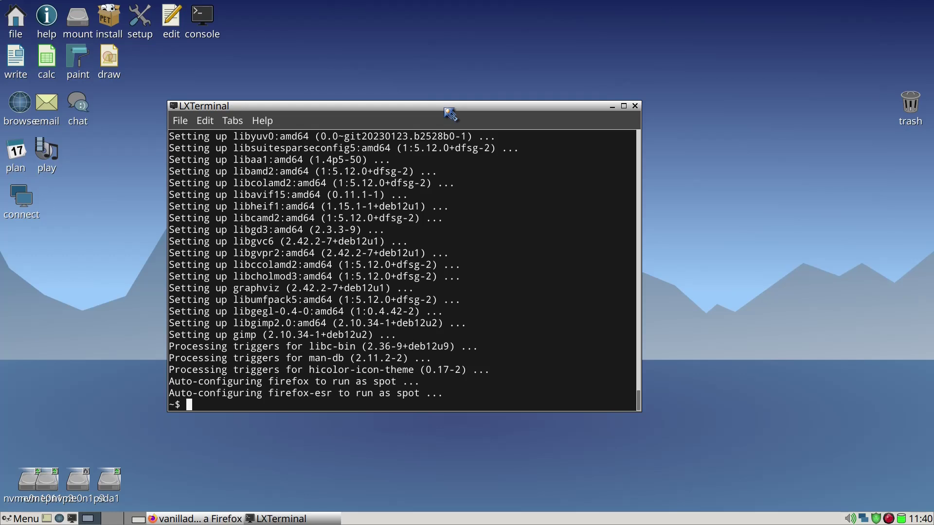
type("exit")
key("Return")
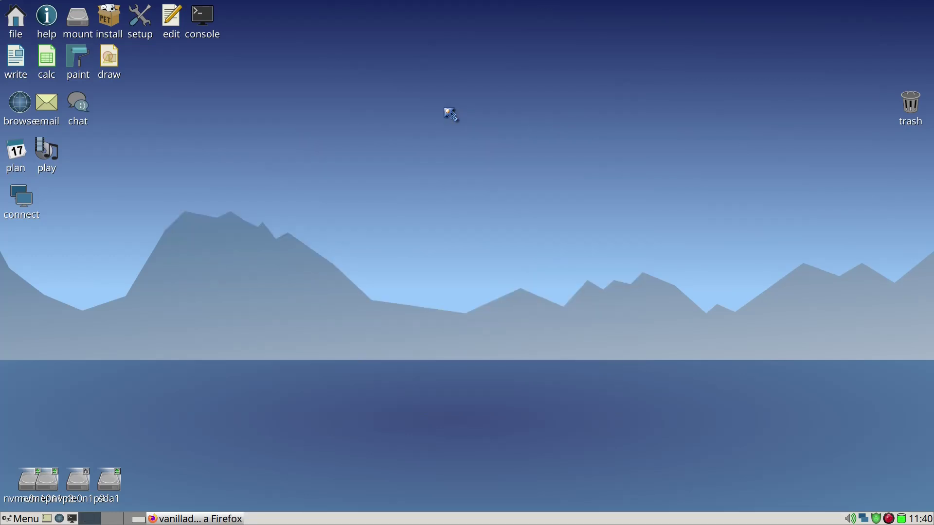
right_click(445, 110)
mouse_move(474, 207)
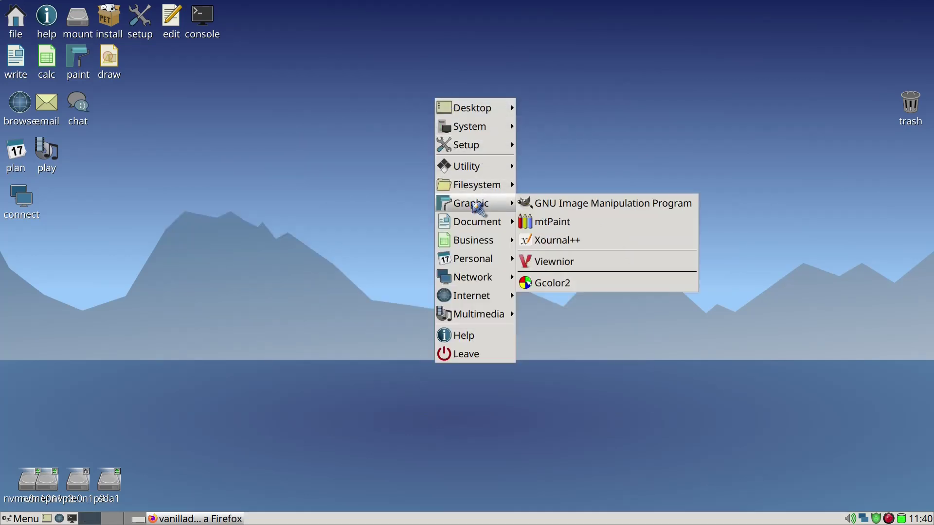
left_click(551, 209)
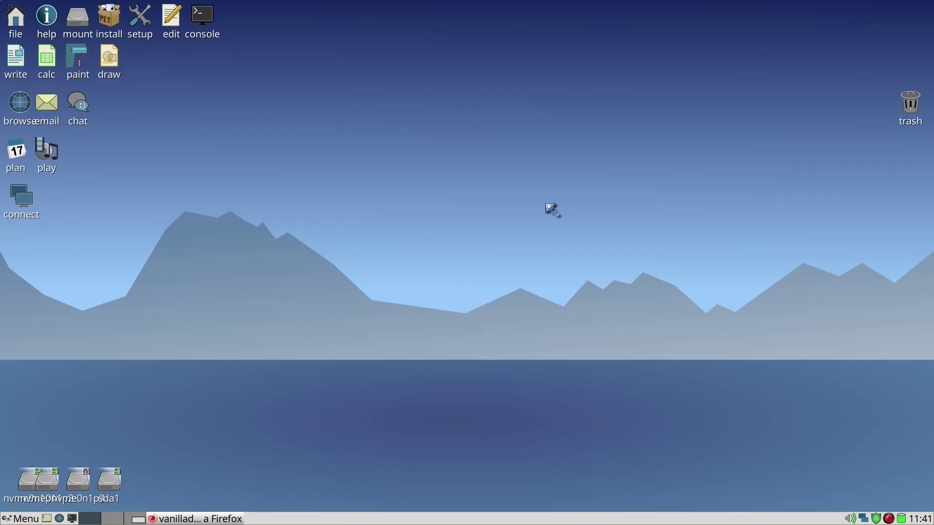
Browse the desktop menu's Business, Personal, Network, Internet and Multimedia submenus
right_click(523, 204)
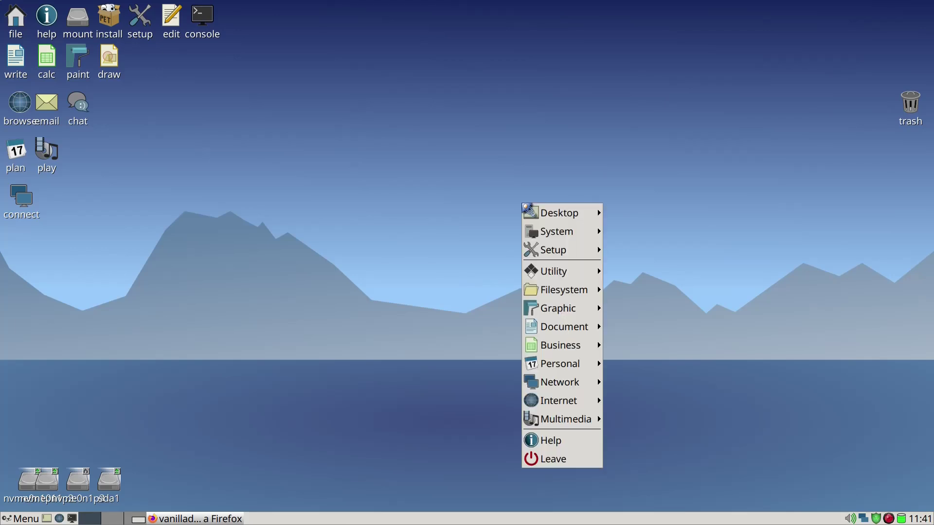
mouse_move(550, 349)
mouse_move(553, 317)
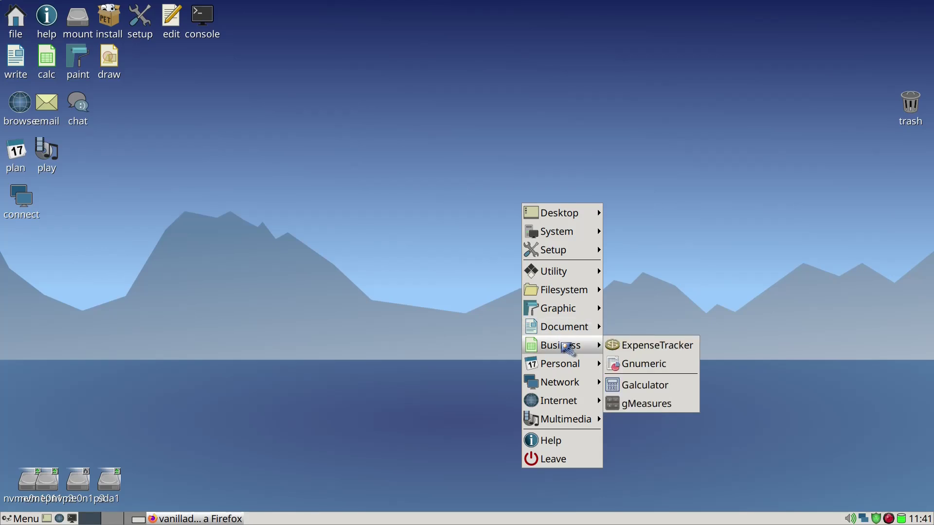
mouse_move(572, 364)
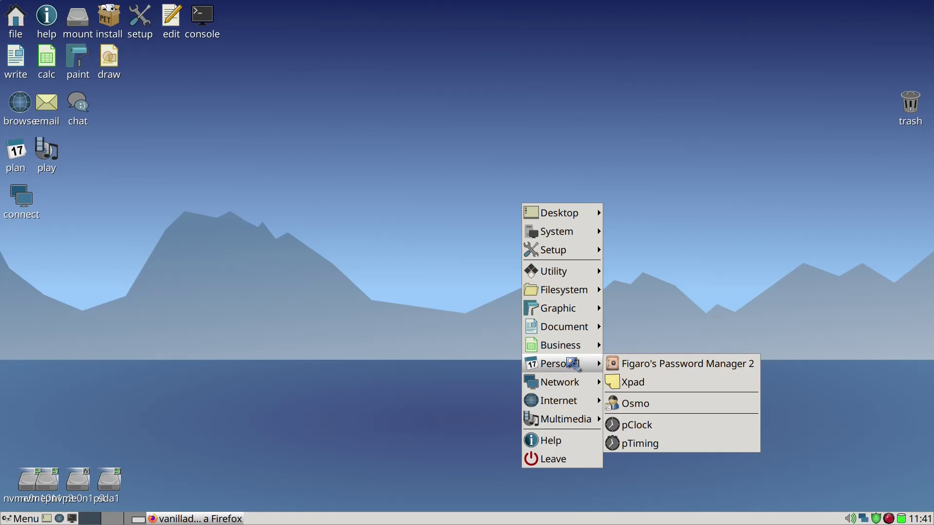
mouse_move(576, 386)
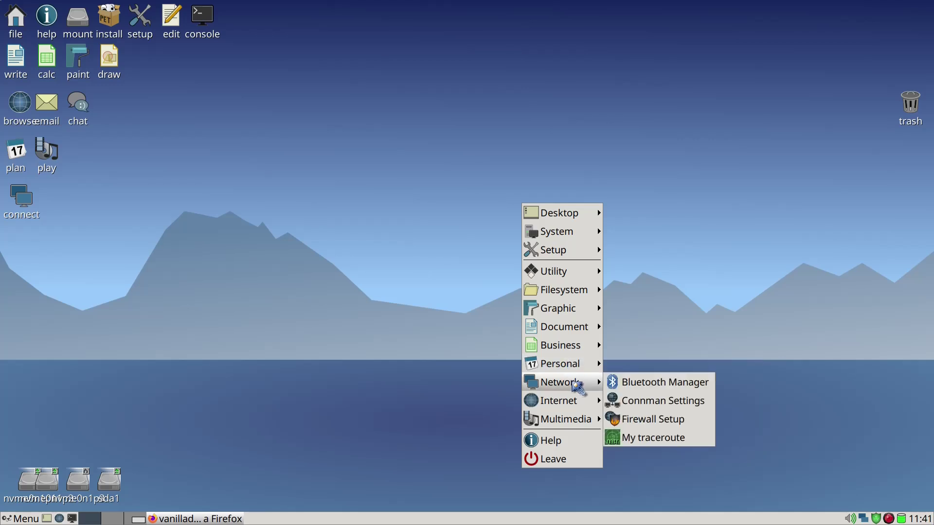
mouse_move(582, 401)
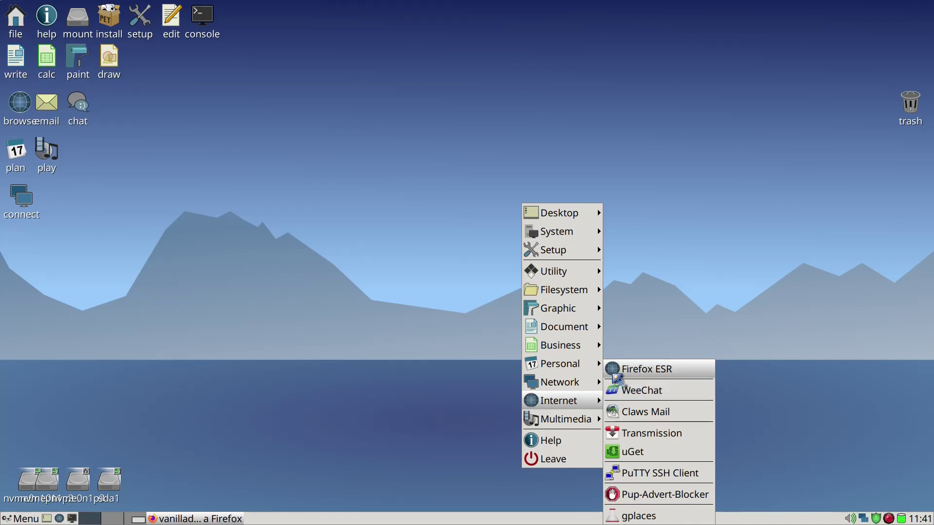
mouse_move(583, 420)
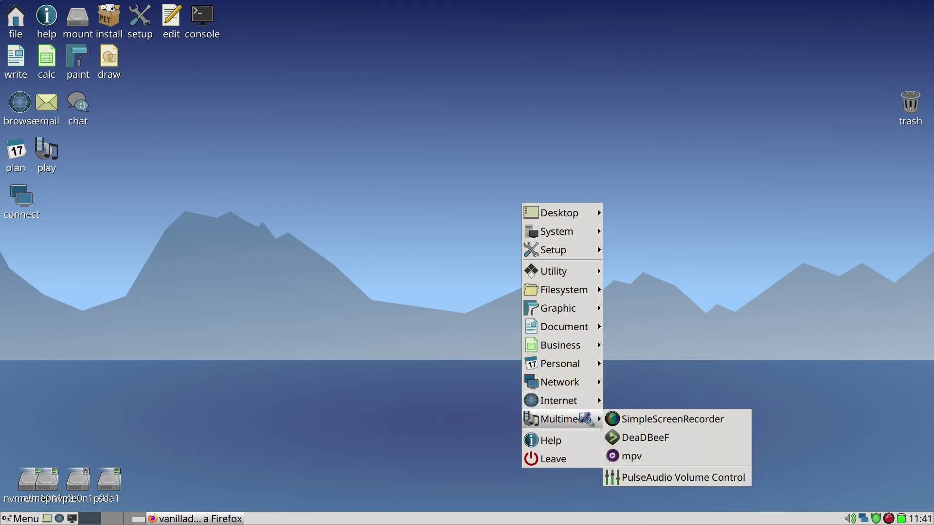
Launch DeaDBeeF from Multimedia, enlarge its window, then quit it with Ctrl+Q
left_click(639, 442)
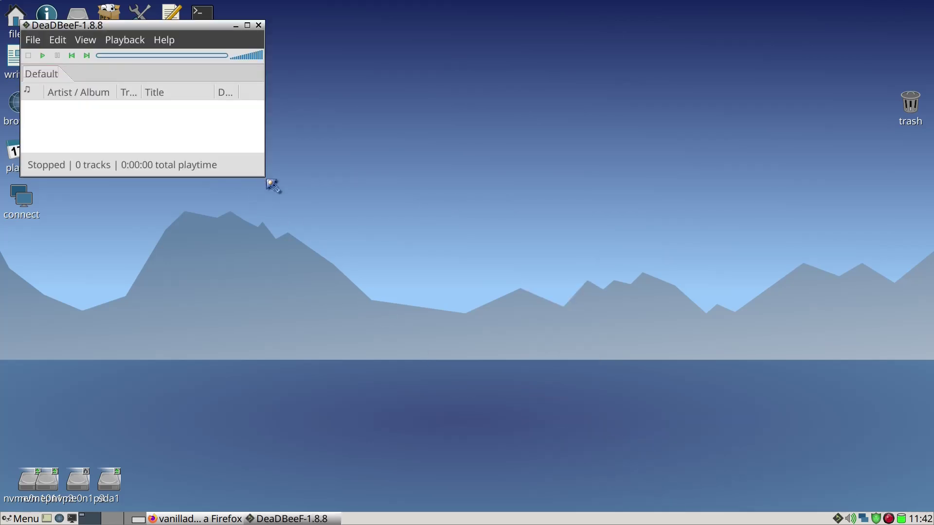
left_click_drag(261, 176, 405, 361)
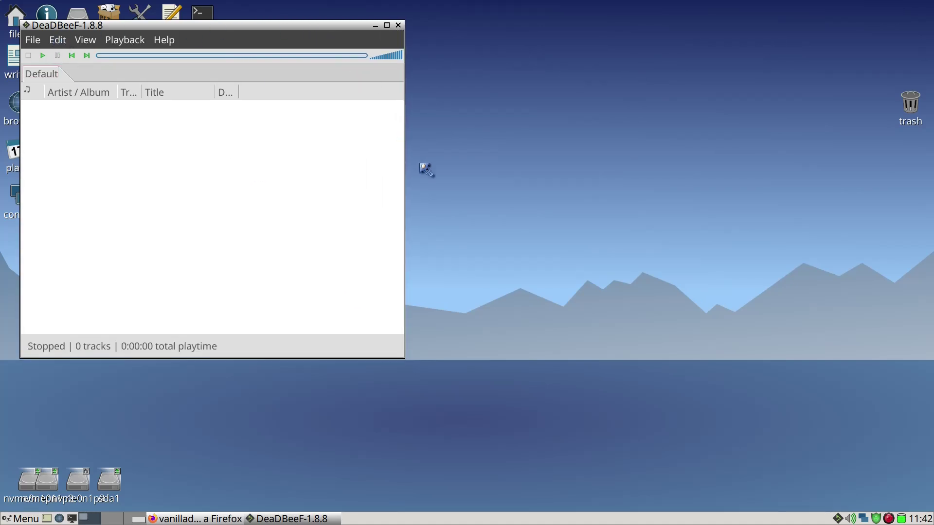
key("ctrl+q")
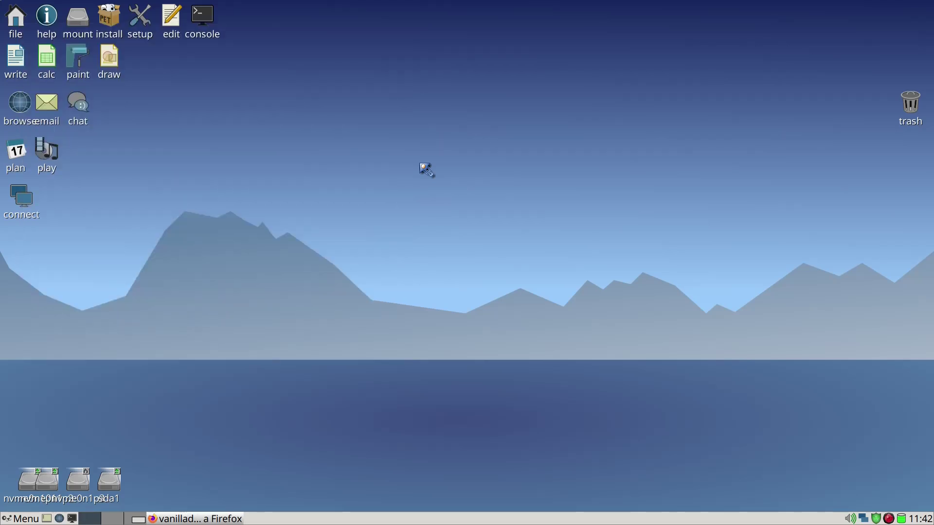
right_click(420, 164)
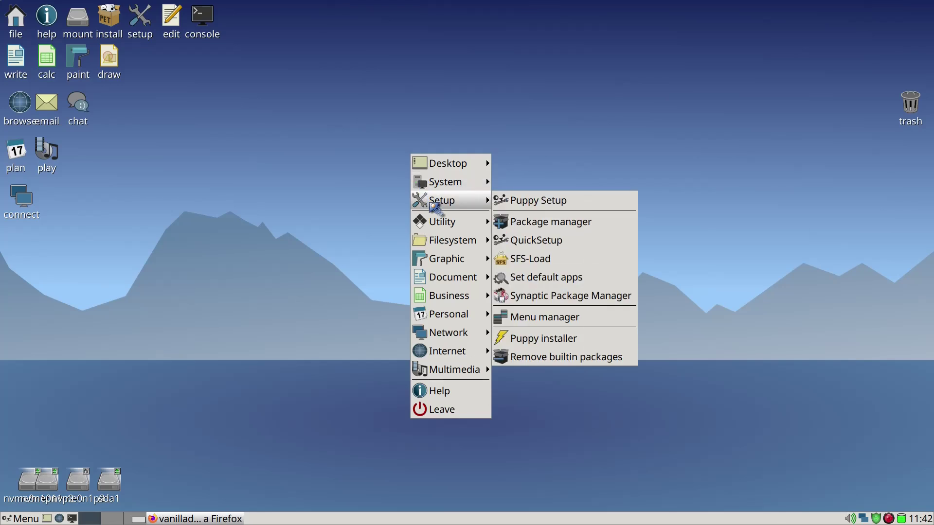
mouse_move(452, 370)
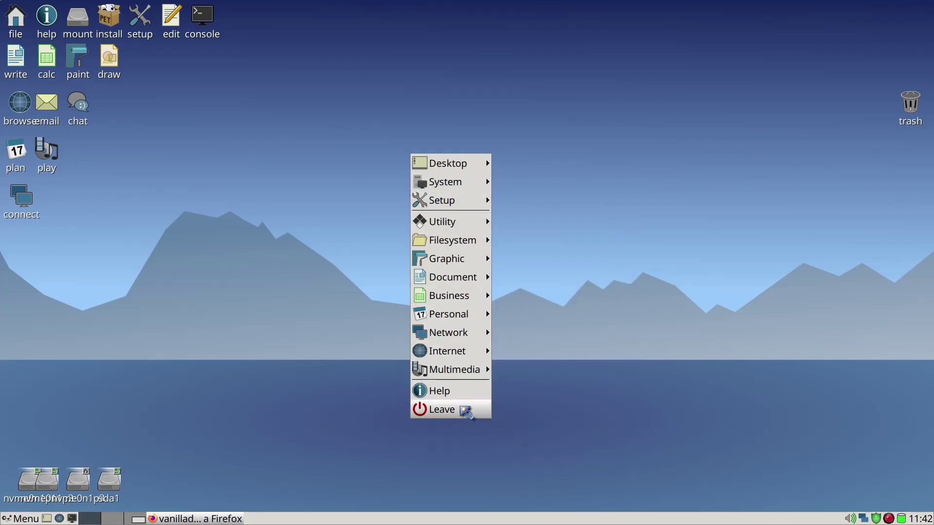
left_click(653, 260)
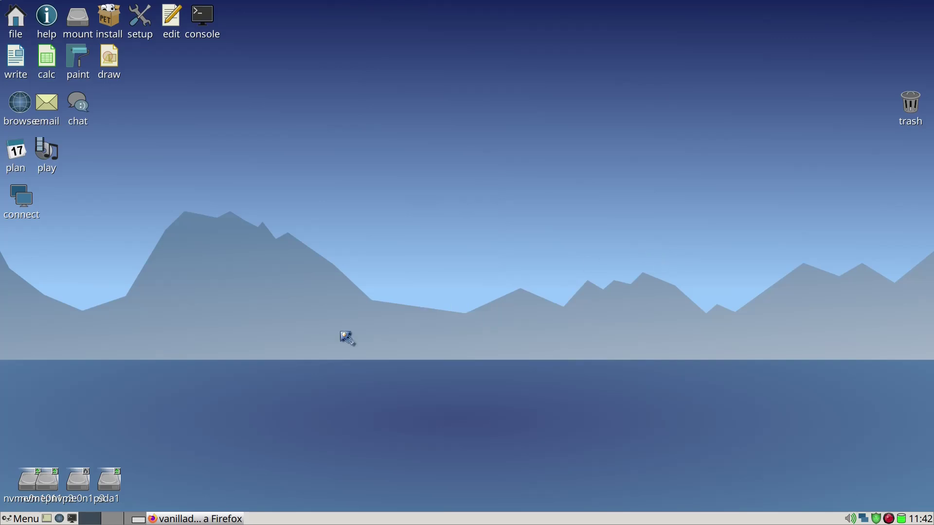